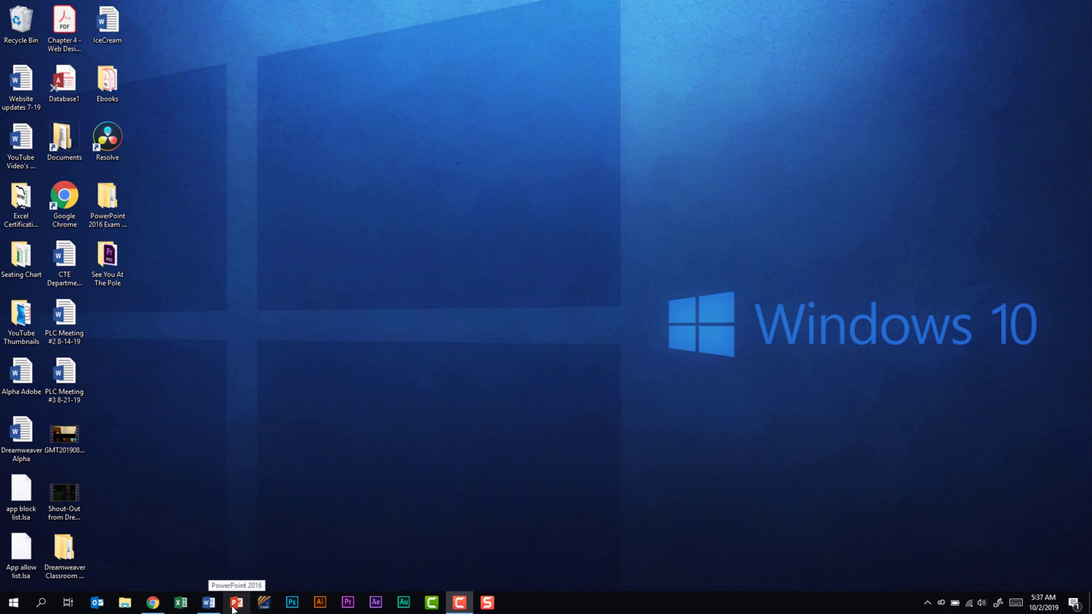
Step: Launch PowerPoint 2016 from the Start menu's app list
click(13, 603)
scroll(109, 503, down, 15)
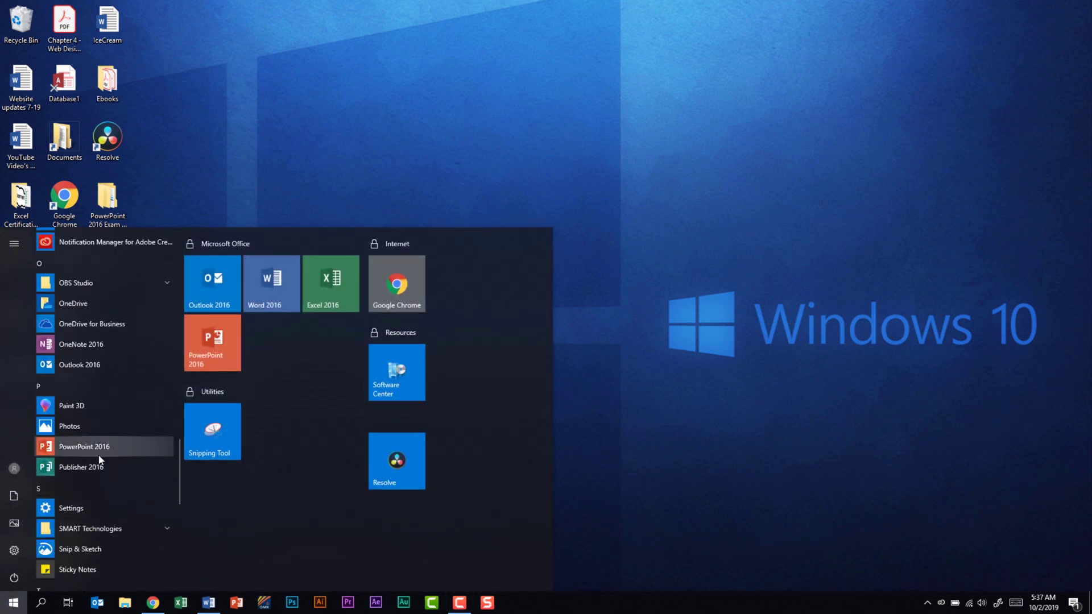
click(99, 455)
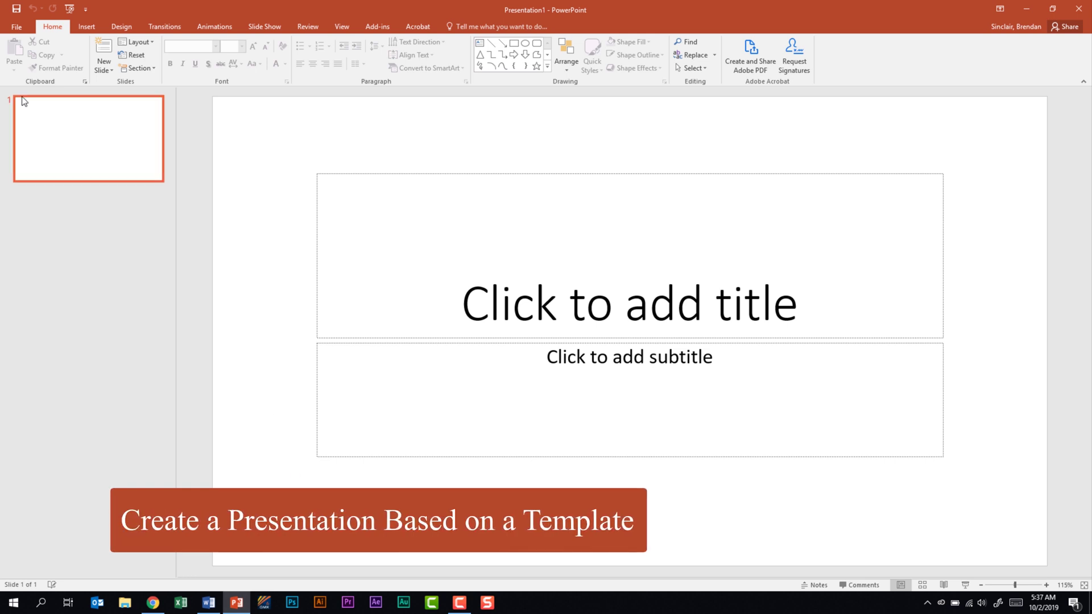
Step: Create a new presentation from the Quotable template
click(16, 26)
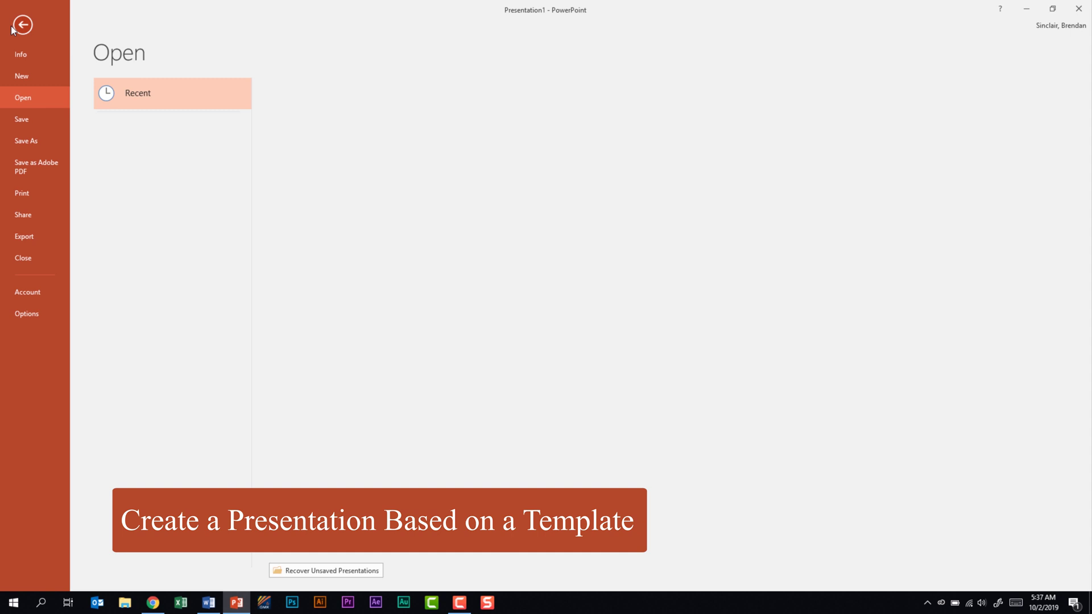
click(25, 79)
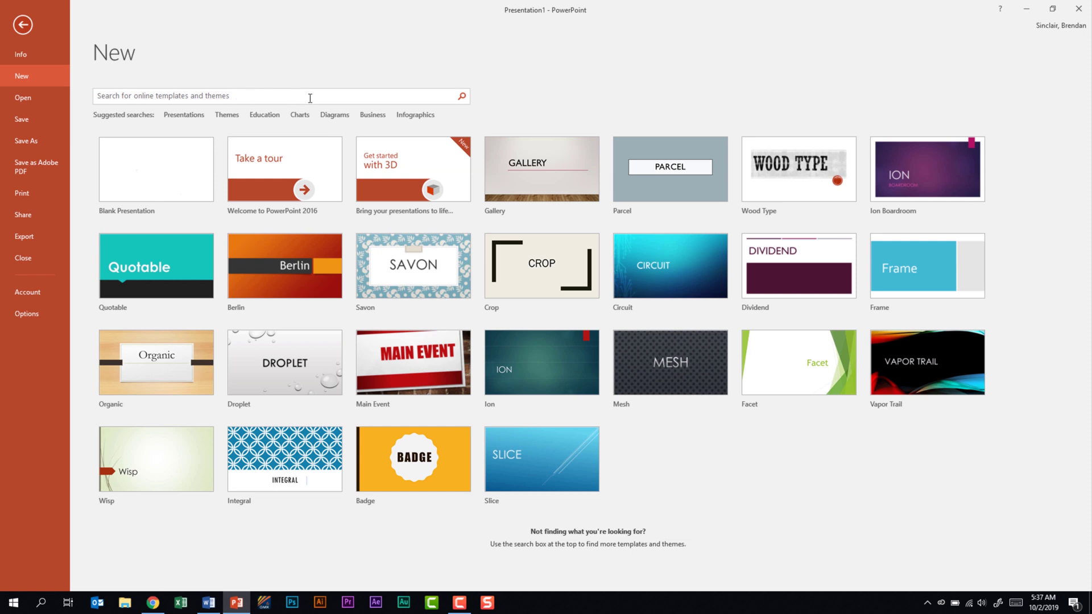
click(185, 254)
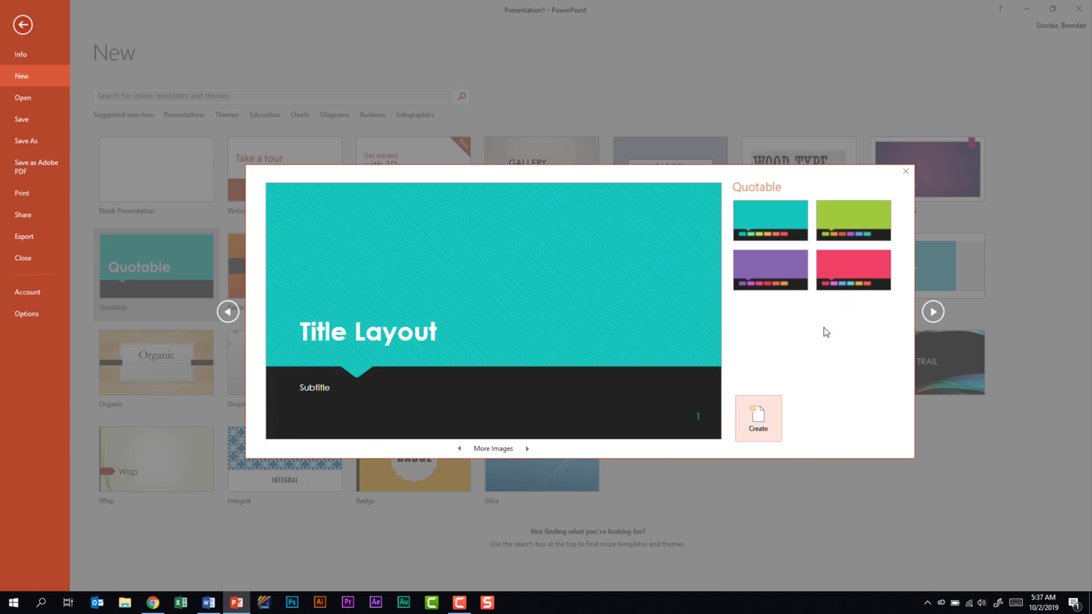
click(765, 422)
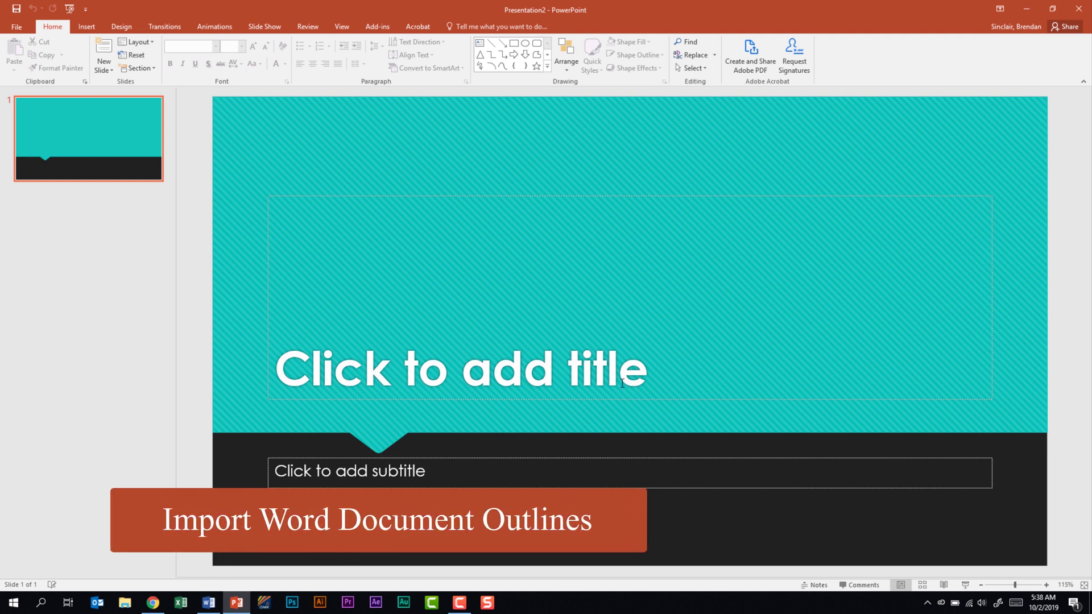
Step: Import slides First through fifth from the Outline Word document via Slides from Outline
click(208, 602)
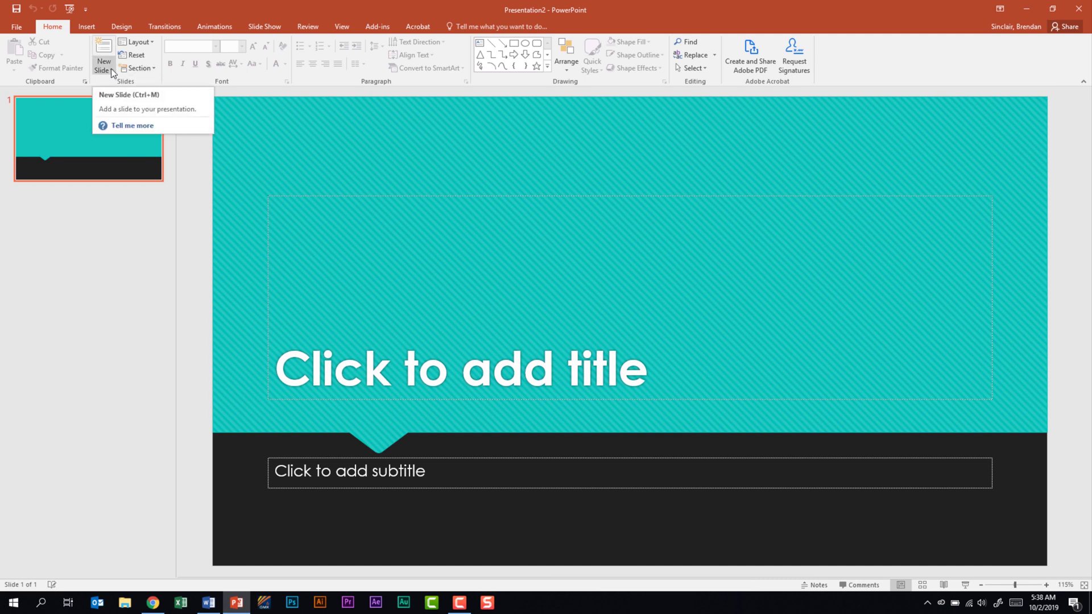
click(111, 68)
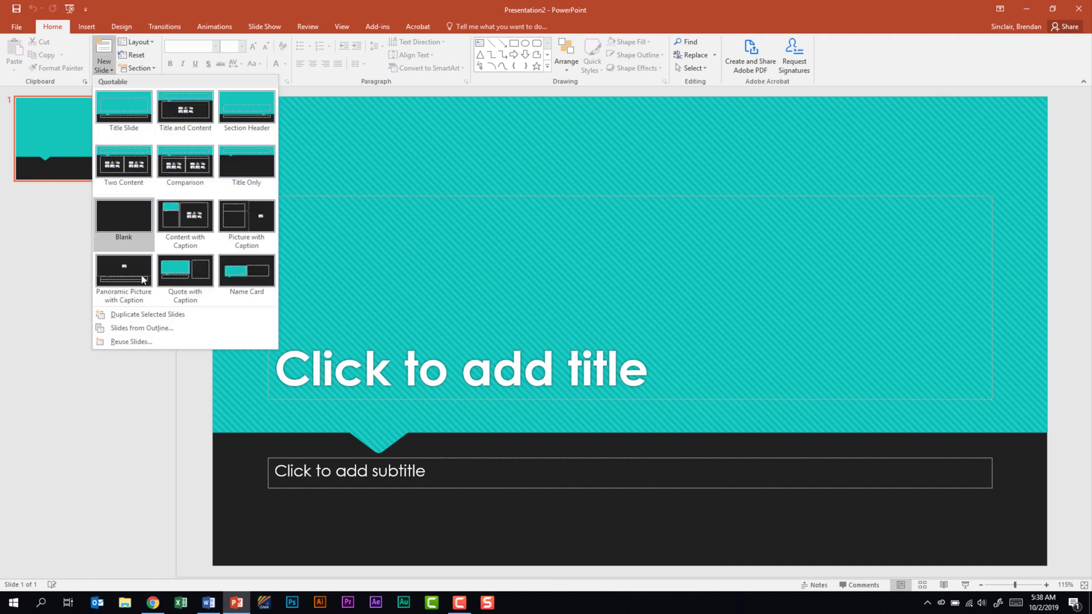
click(186, 329)
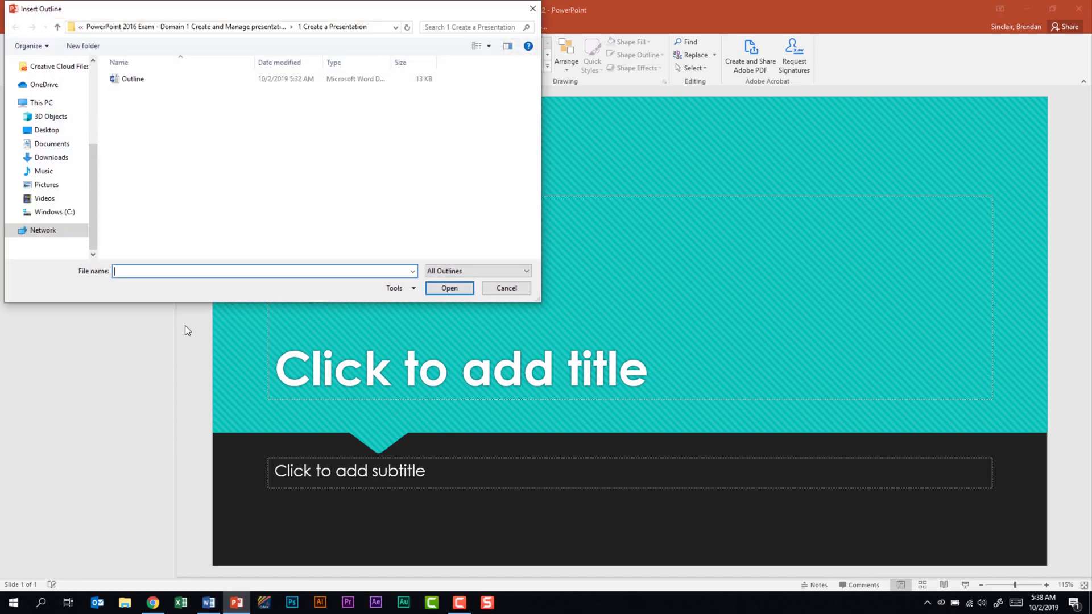
click(177, 80)
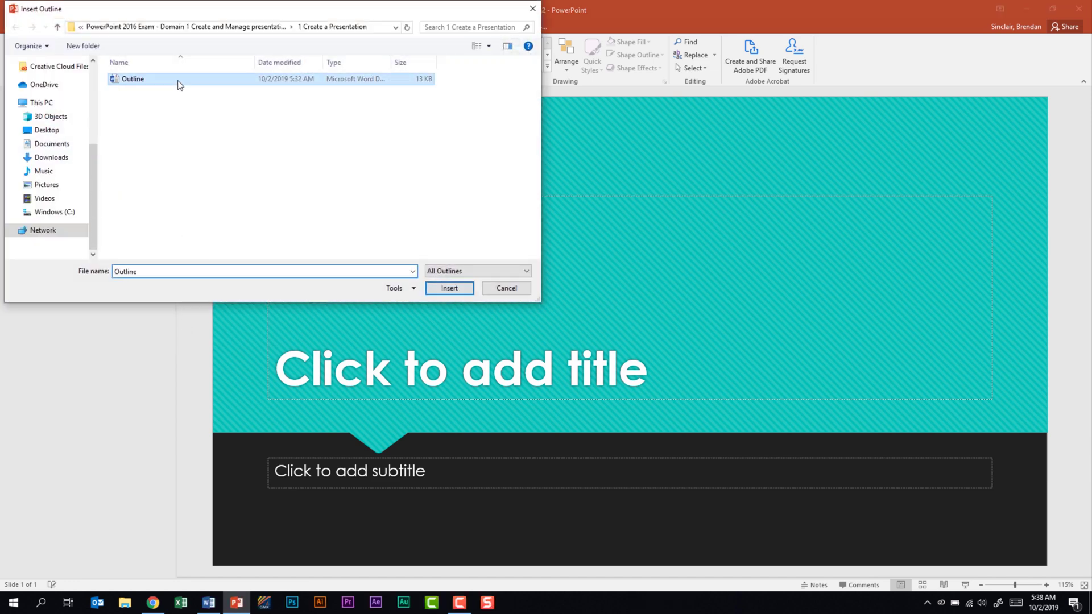
click(447, 291)
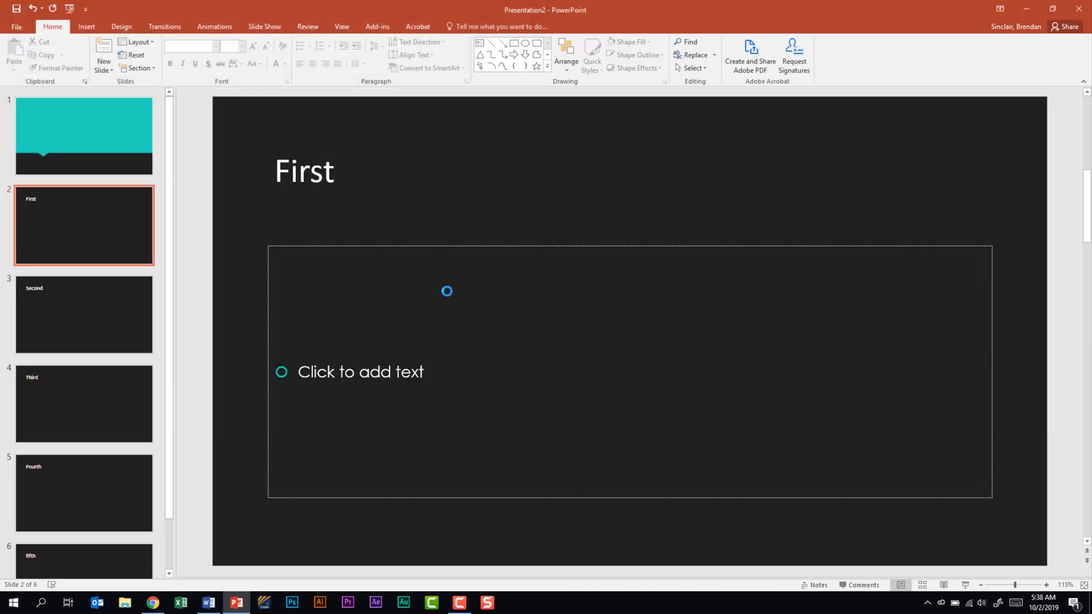
scroll(102, 251, down, 1)
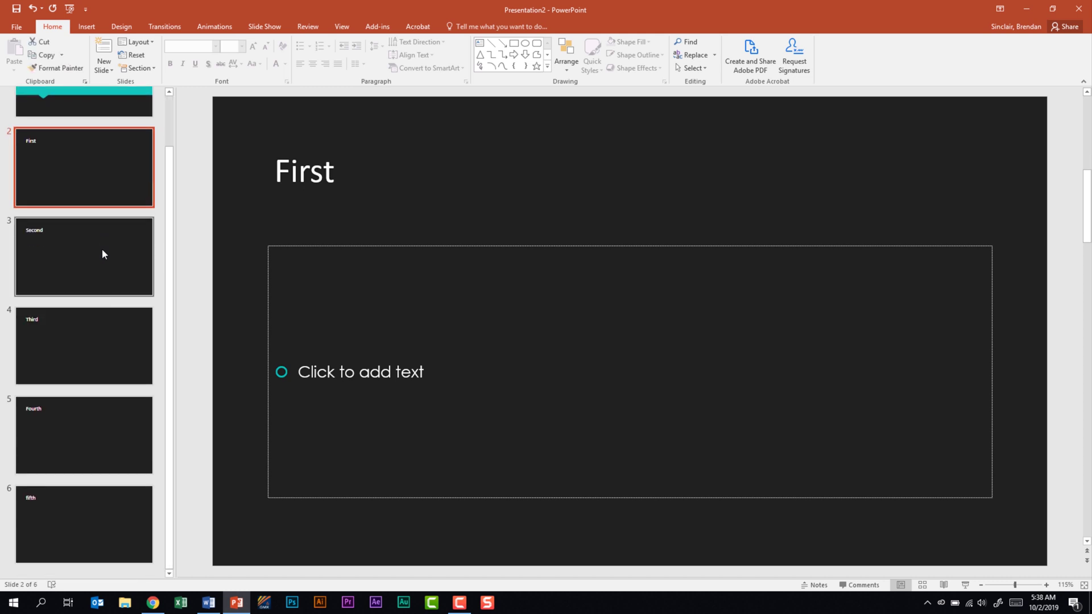
scroll(104, 129, up, 1)
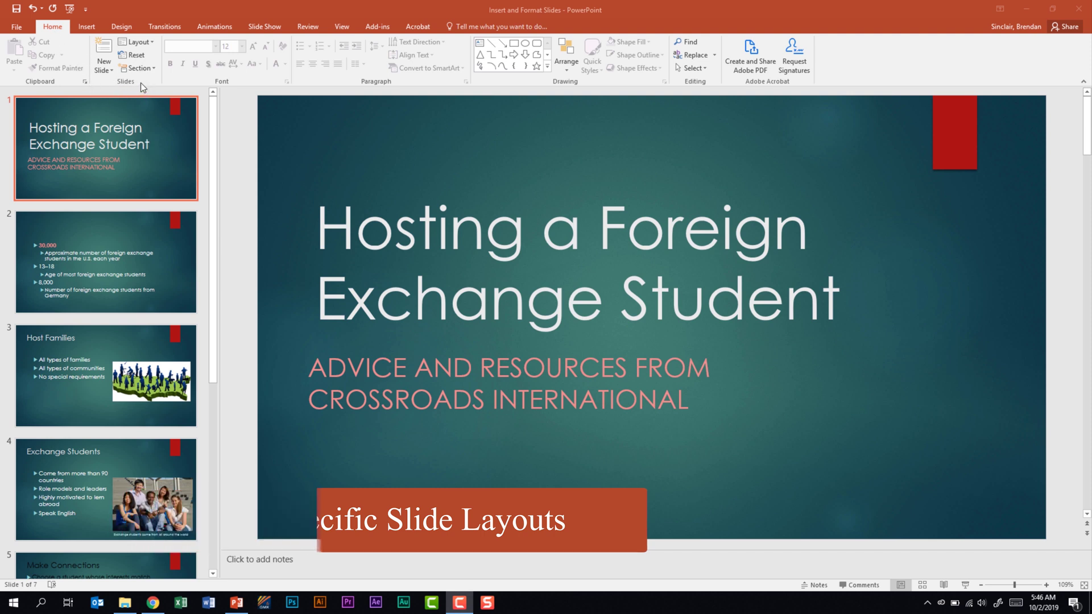
Step: Add a new Two Content slide as slide 2
click(112, 68)
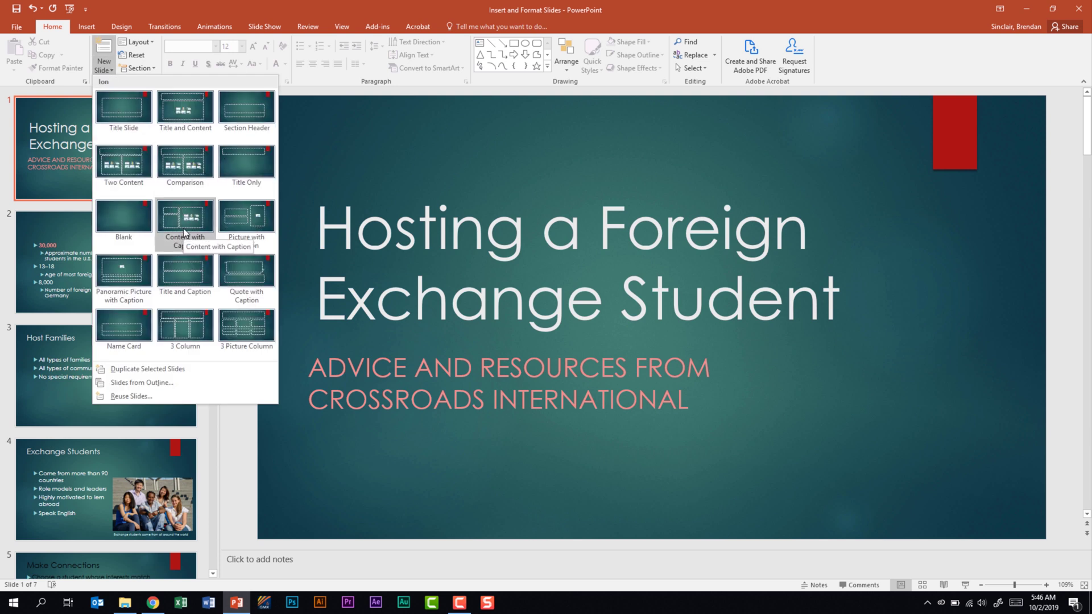
click(126, 173)
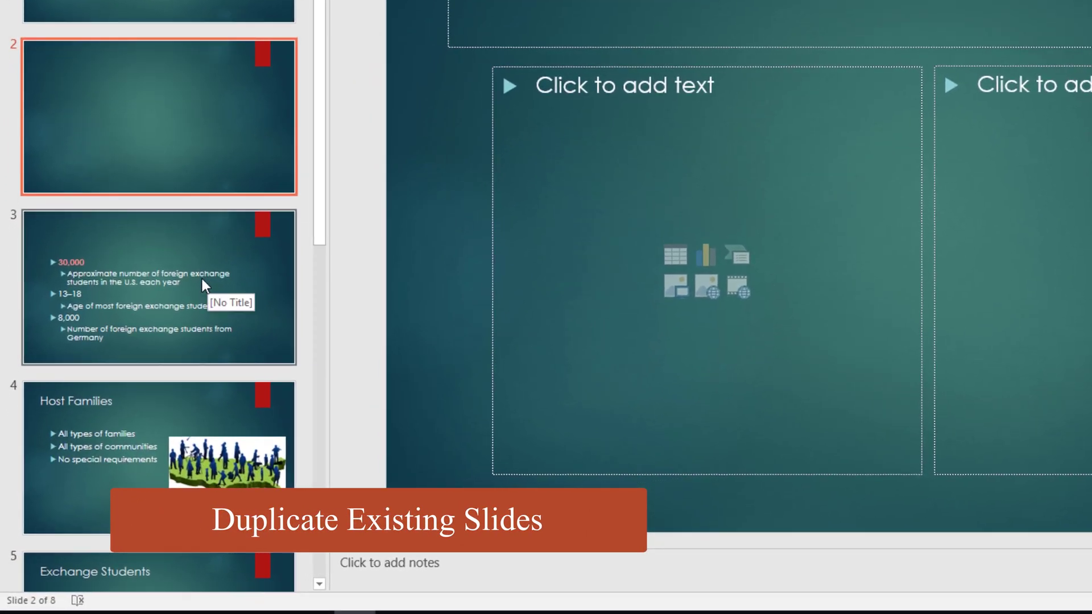
Step: Duplicate the 30,000 statistics slide 3 so its copy becomes slide 4
click(202, 276)
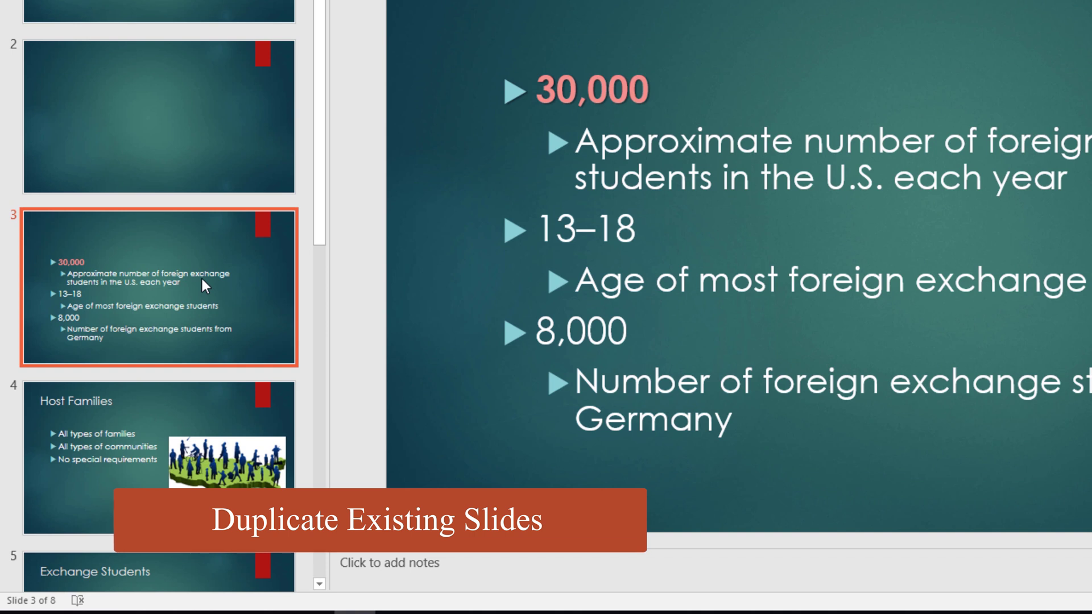
key(ctrl+c)
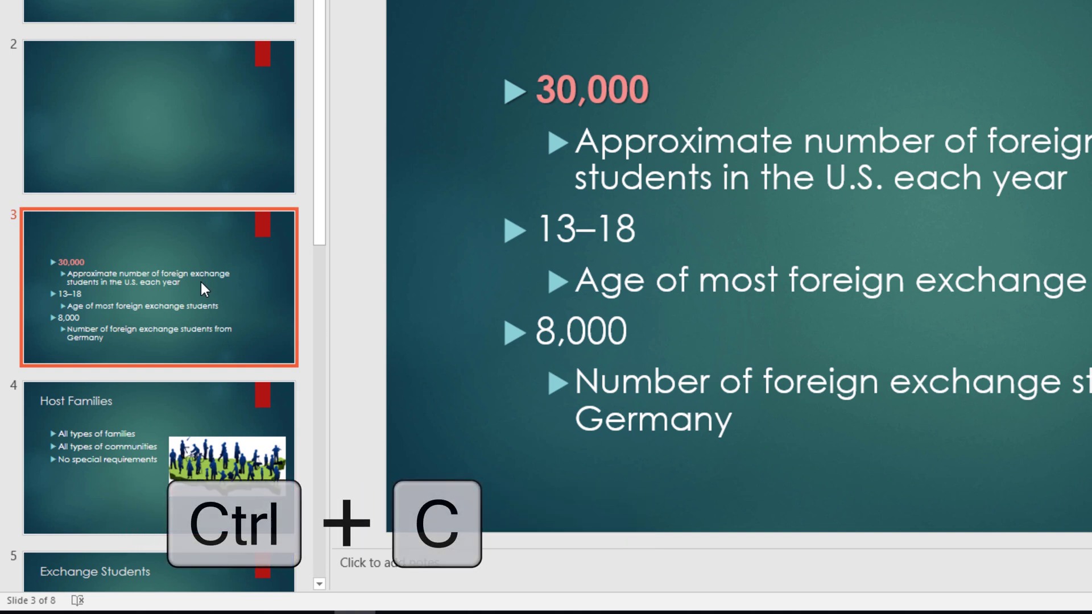
key(ctrl+v)
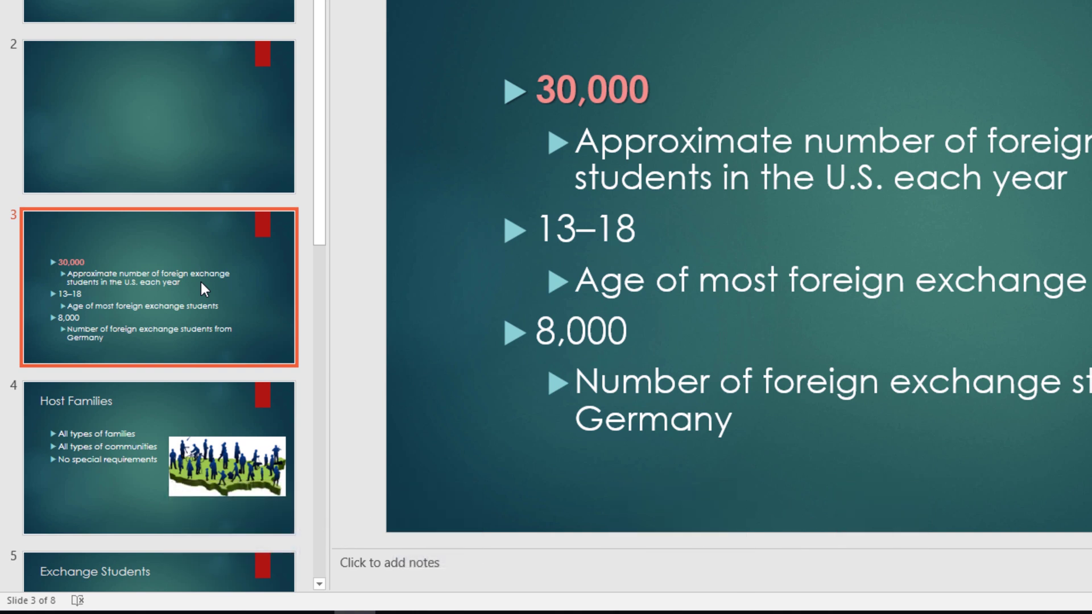
right_click(200, 282)
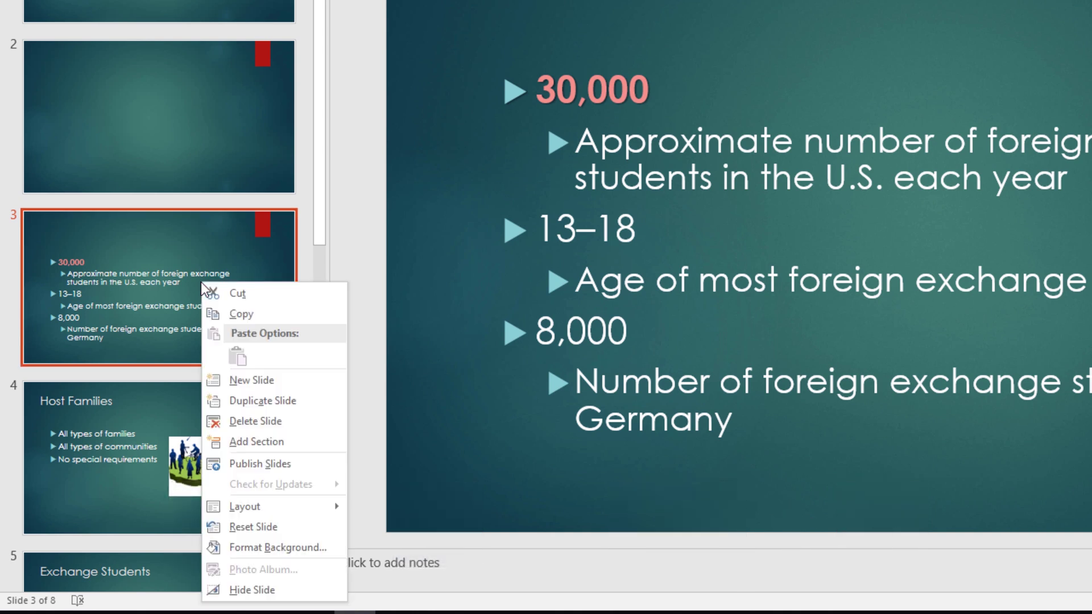
click(322, 400)
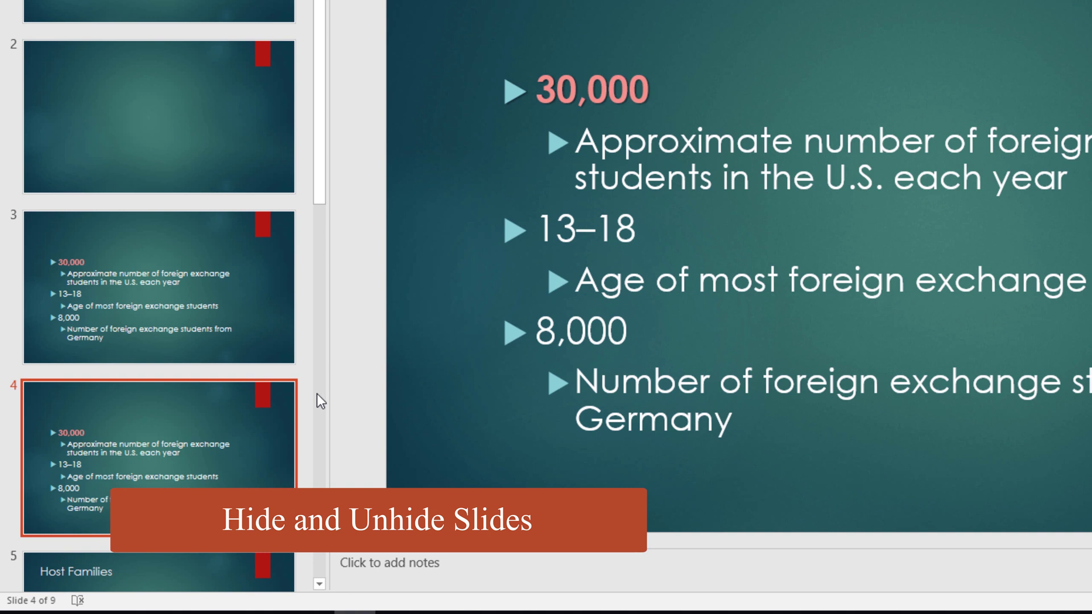
right_click(158, 413)
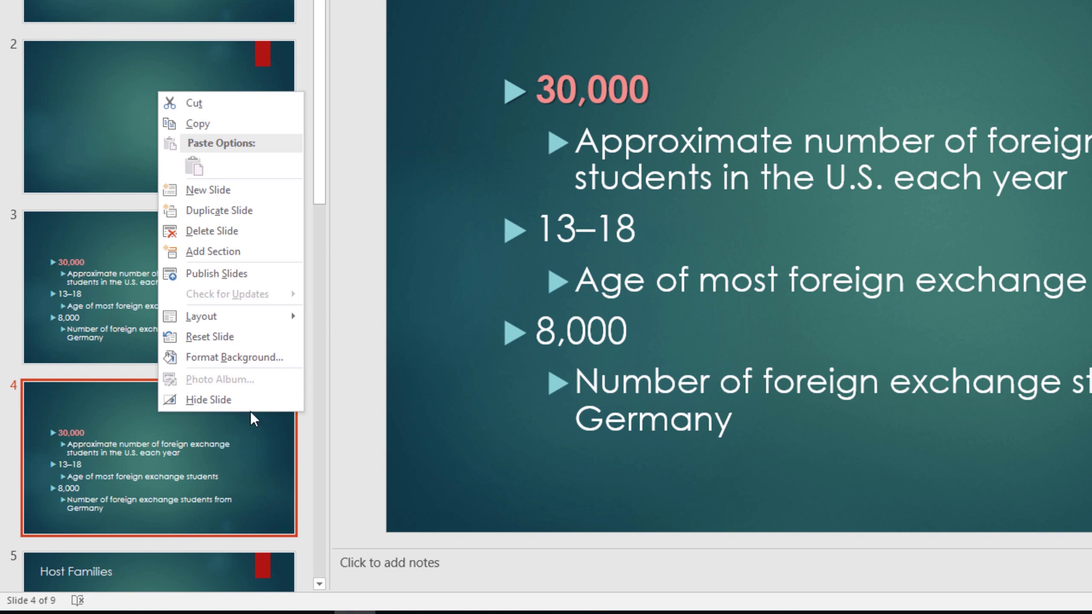
click(279, 404)
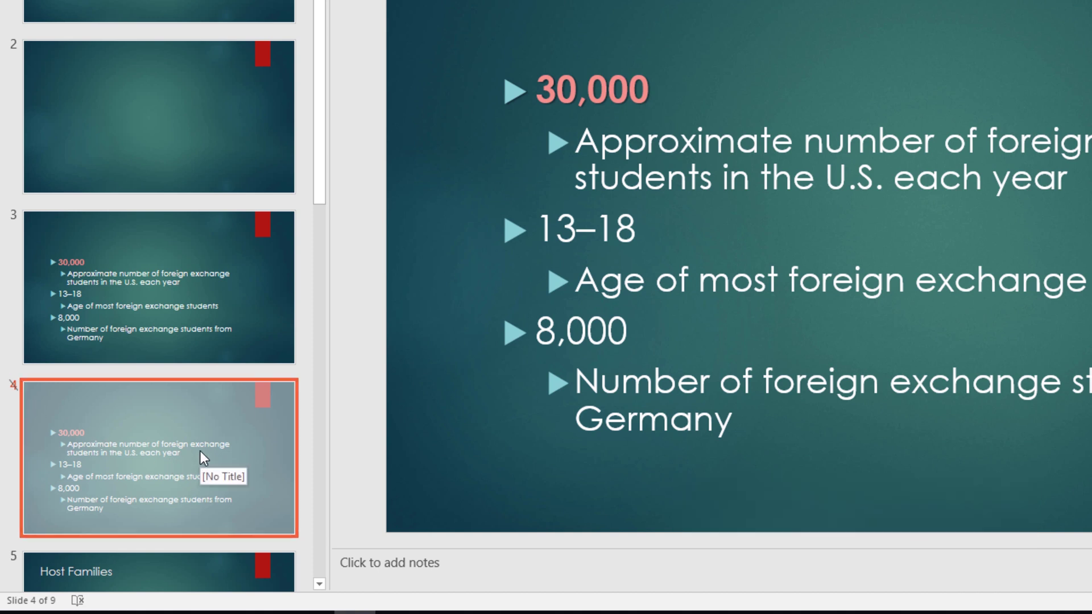
right_click(162, 425)
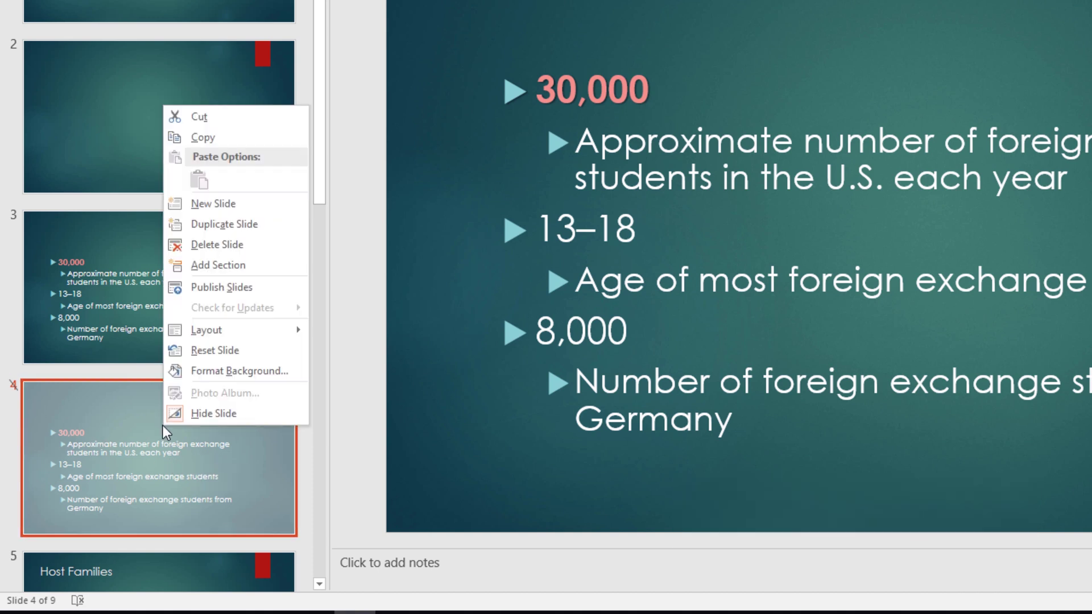
click(274, 415)
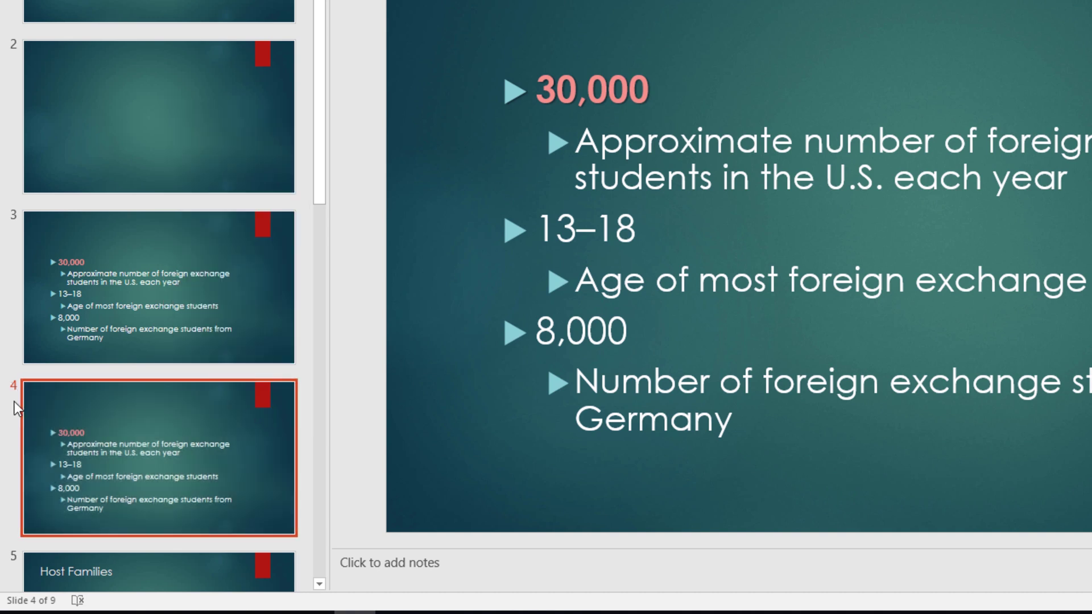
Step: Delete duplicate slide 4 and give the Host Families slide the Two Content layout
right_click(104, 448)
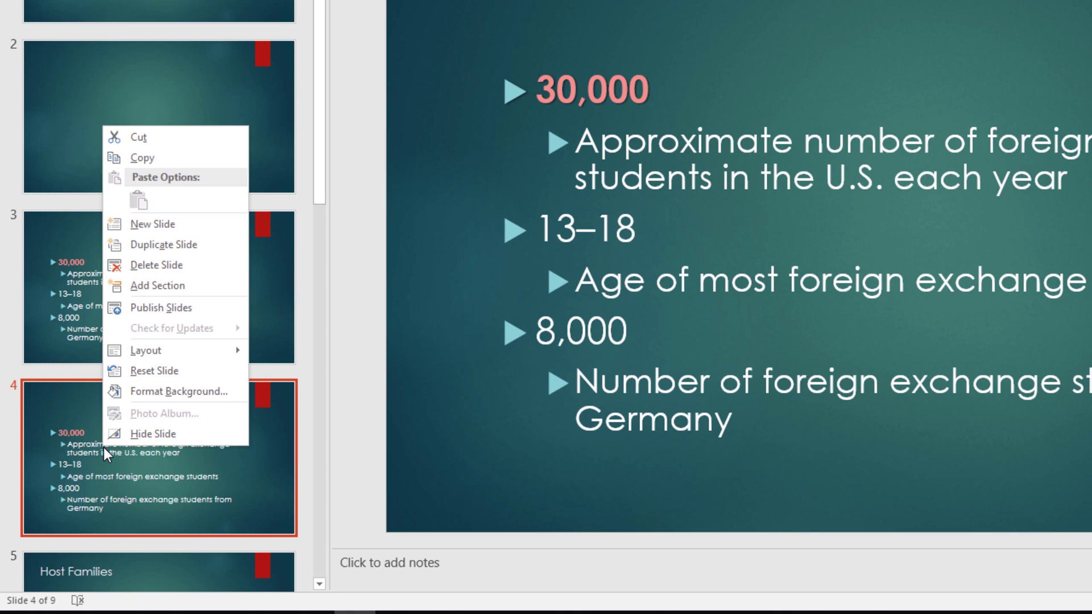
click(223, 267)
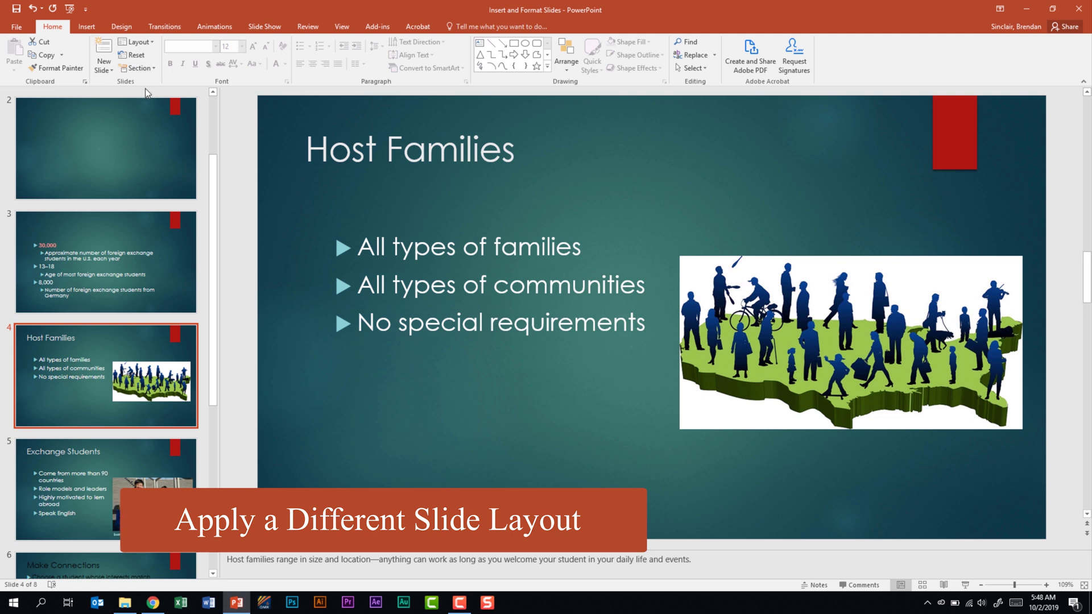
click(156, 46)
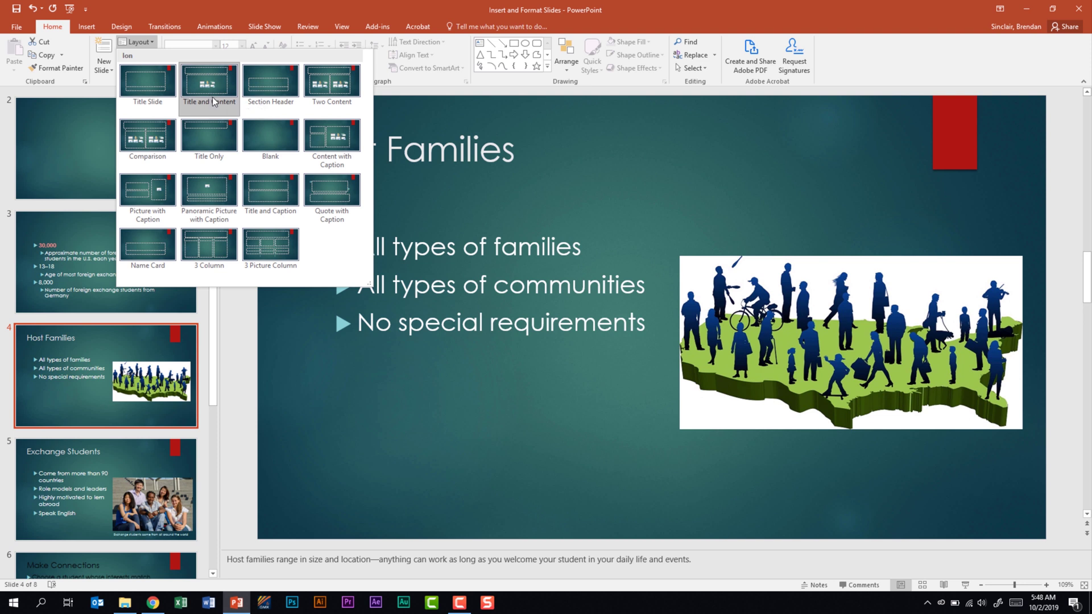
click(333, 85)
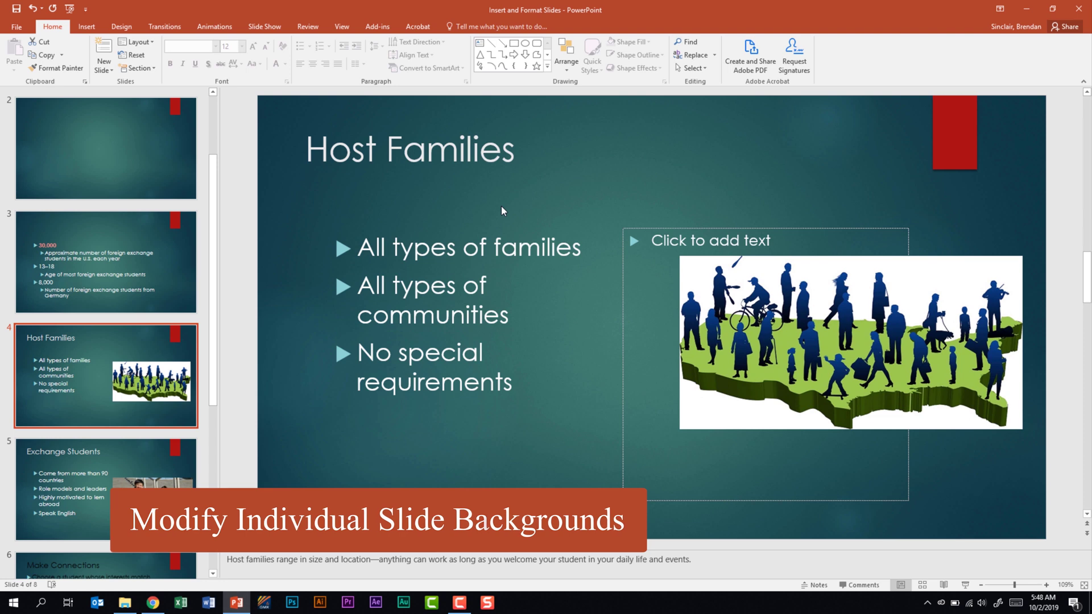
click(75, 480)
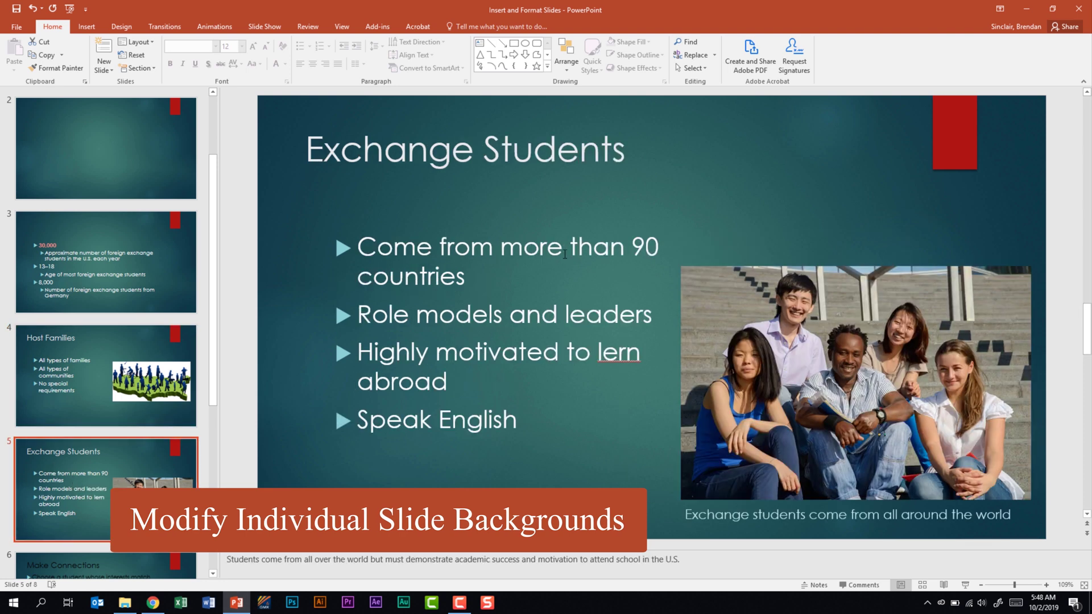
click(126, 29)
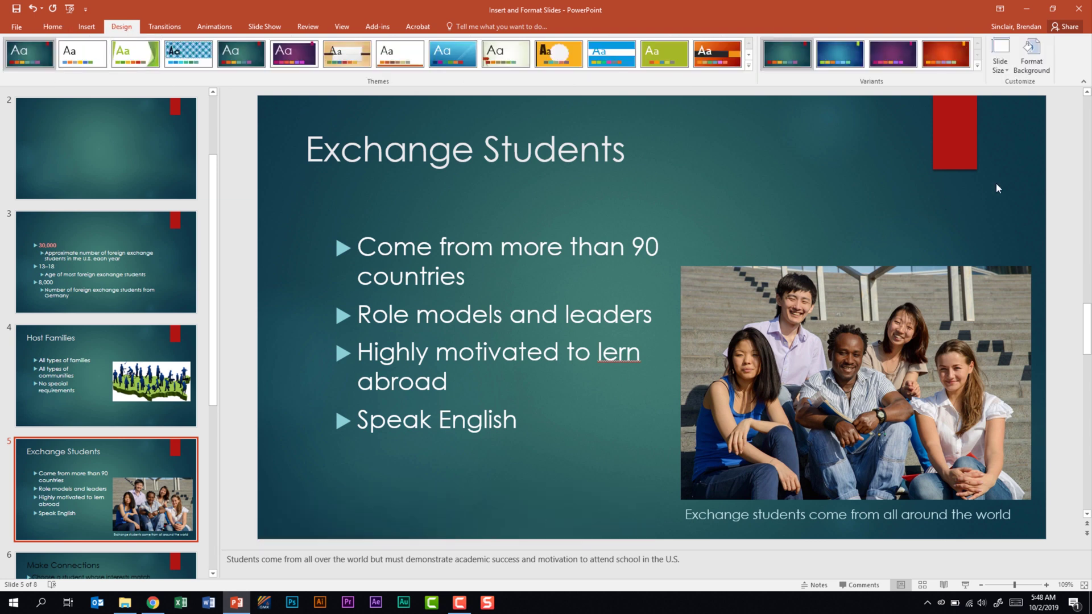
click(1033, 64)
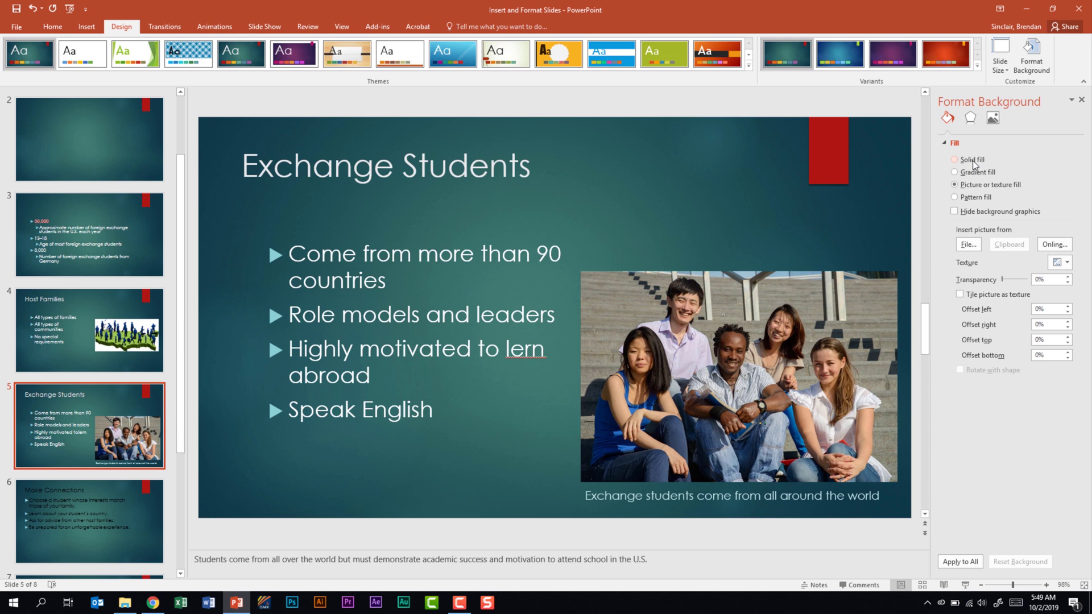
click(973, 160)
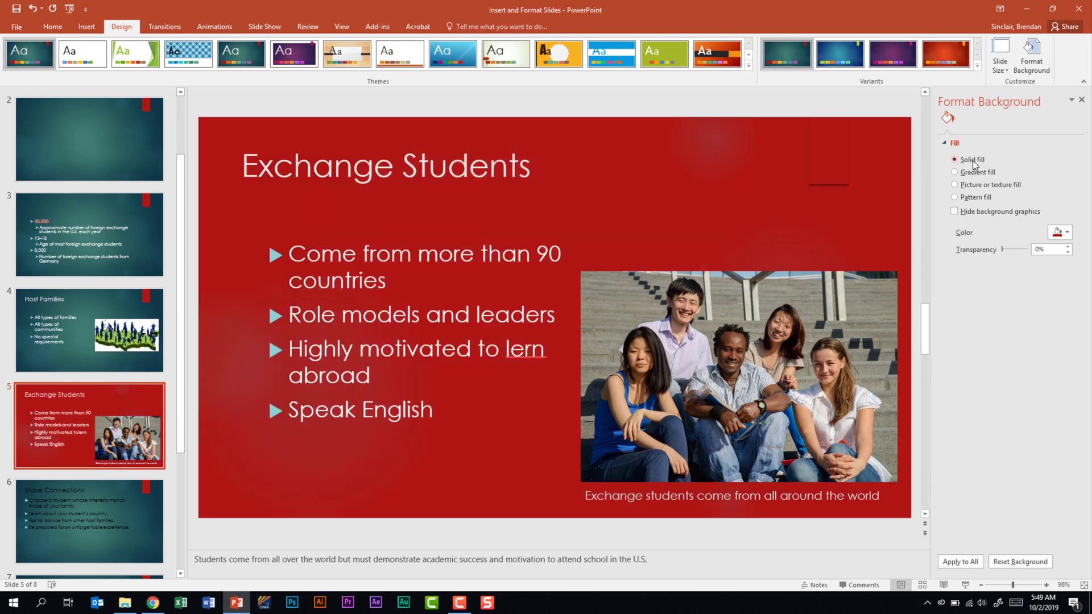
click(1069, 233)
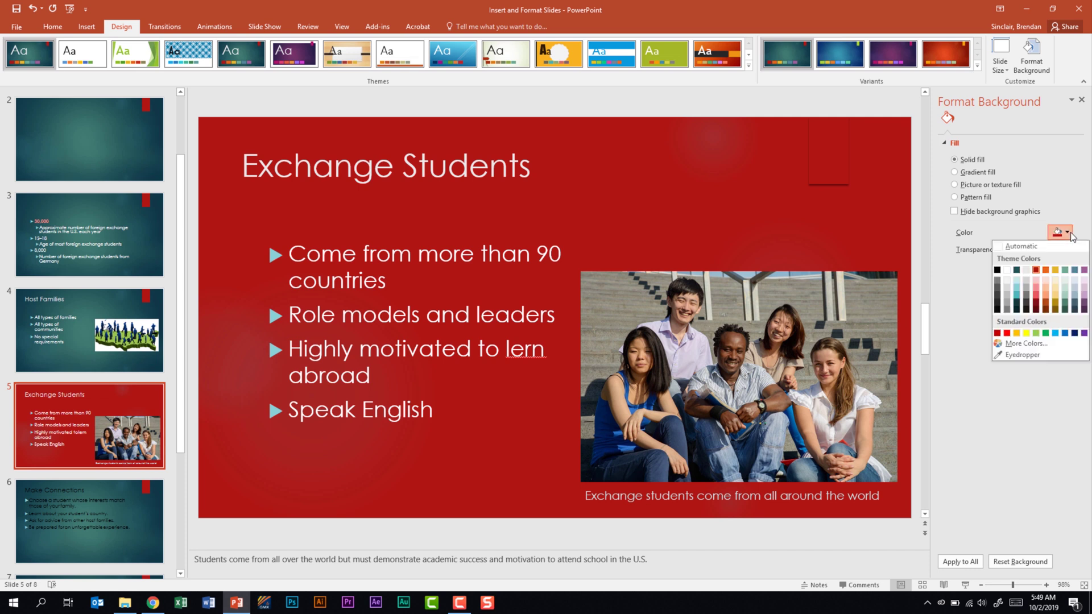
click(1025, 332)
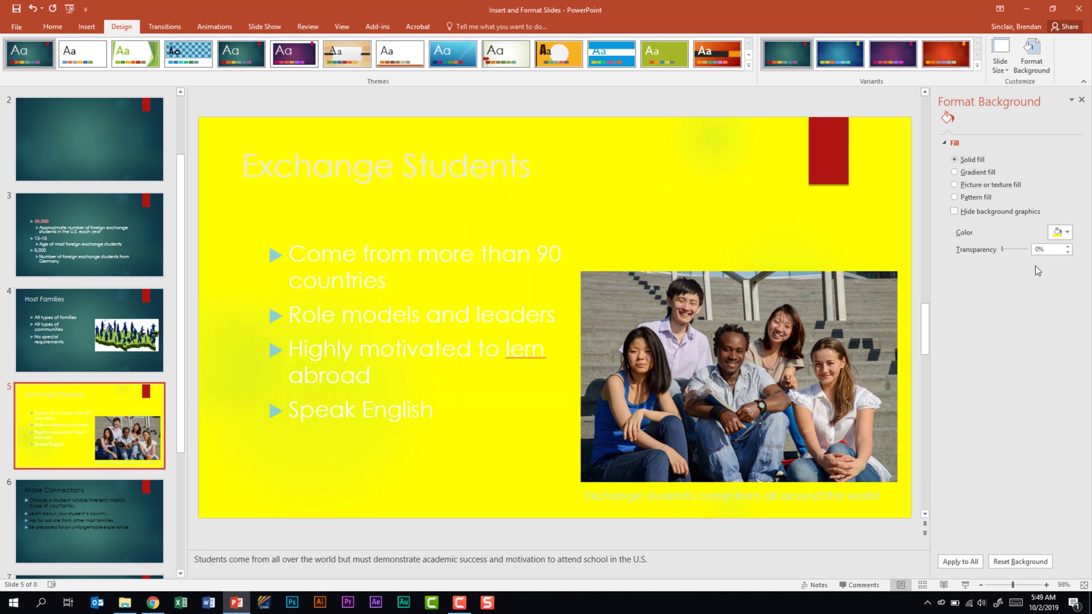
drag(1002, 248, 1019, 250)
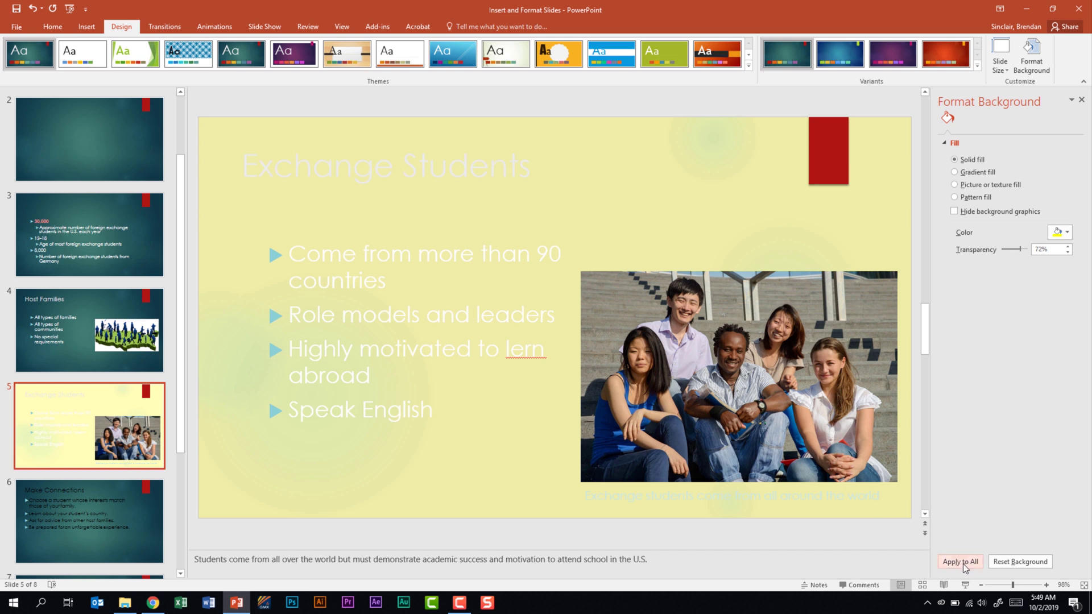
click(1022, 562)
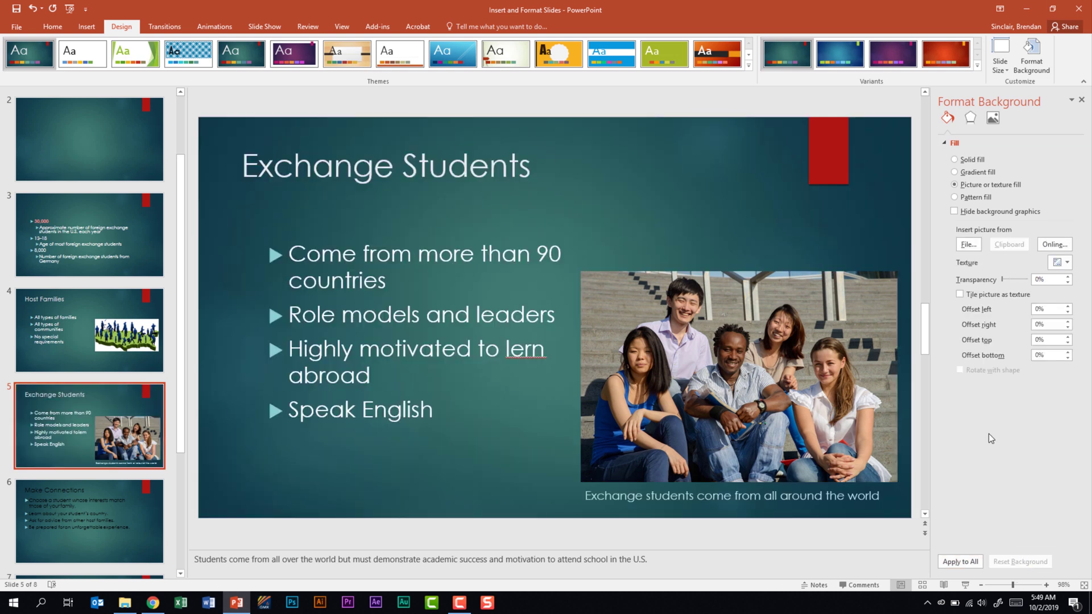
Step: Close the Format Background pane and bring up the Header and Footer dialog
click(1081, 100)
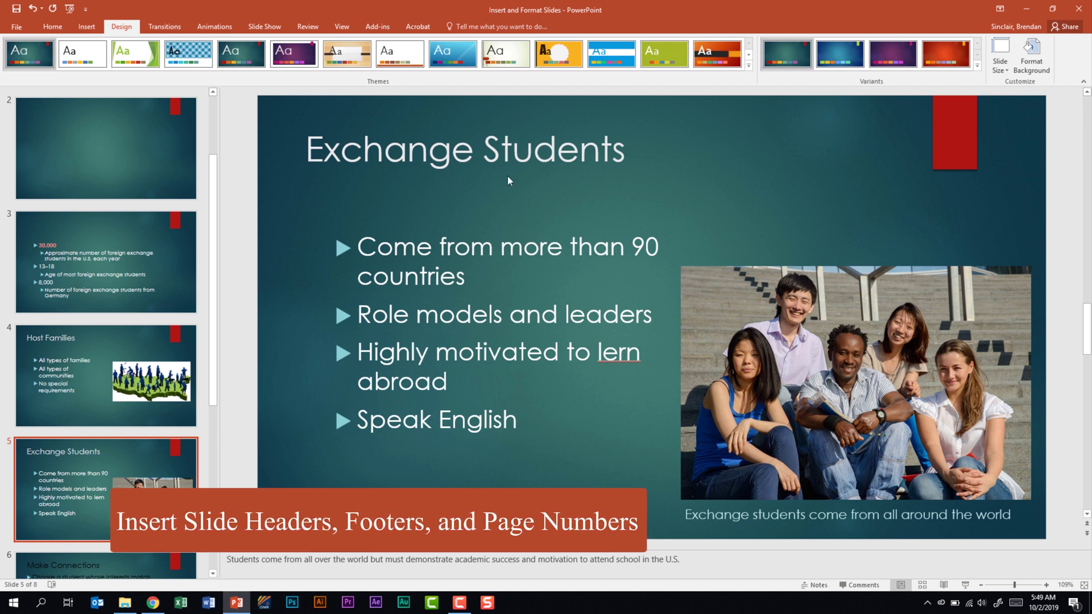
click(86, 27)
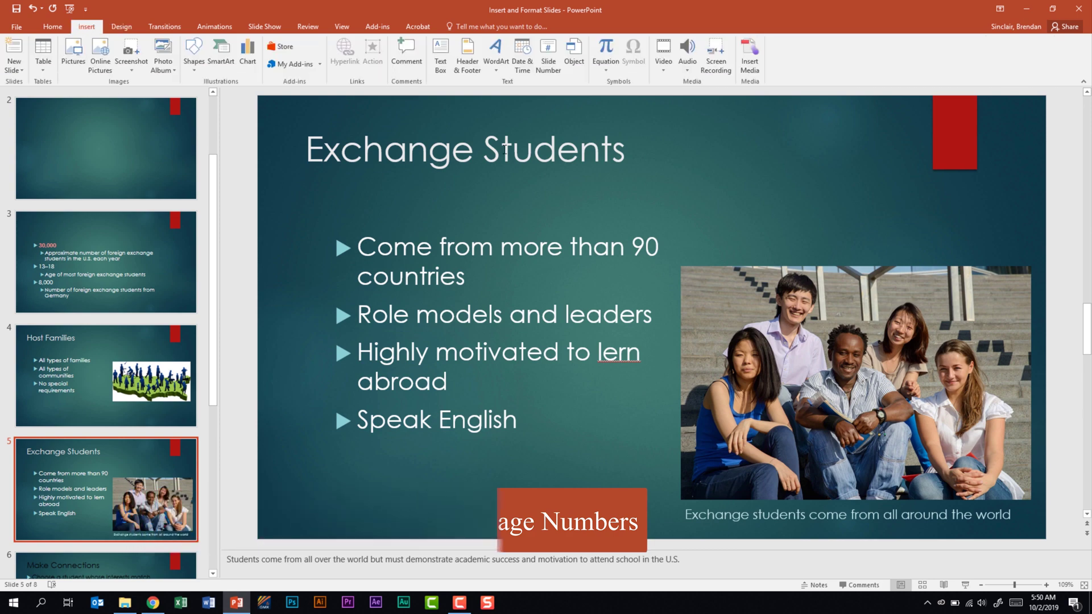
click(468, 57)
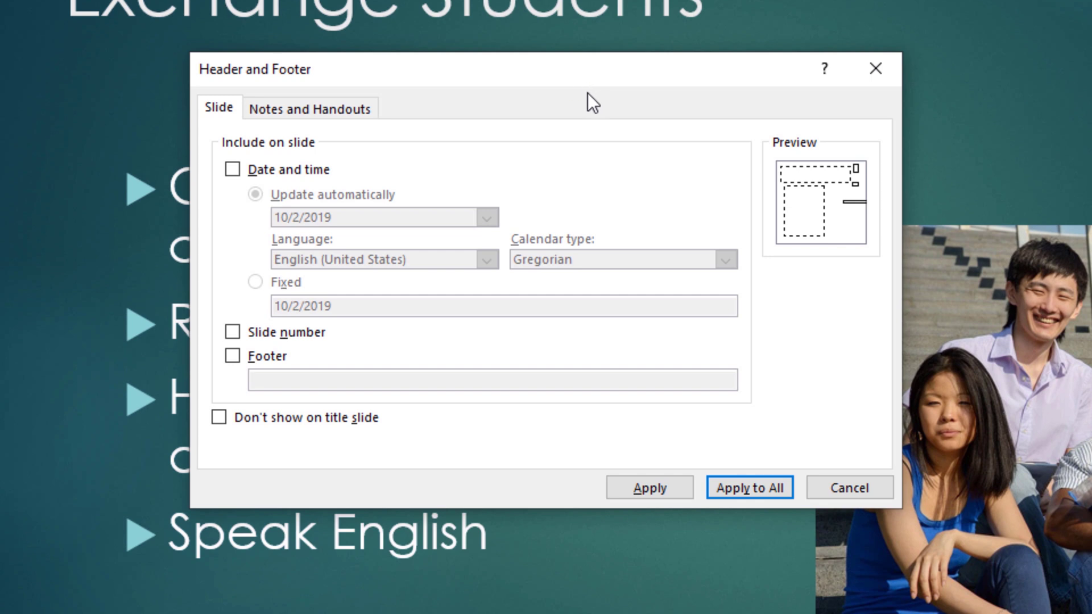
Step: Add a fixed date, slide numbers and a footer with the user's name, hidden on title slide
click(232, 169)
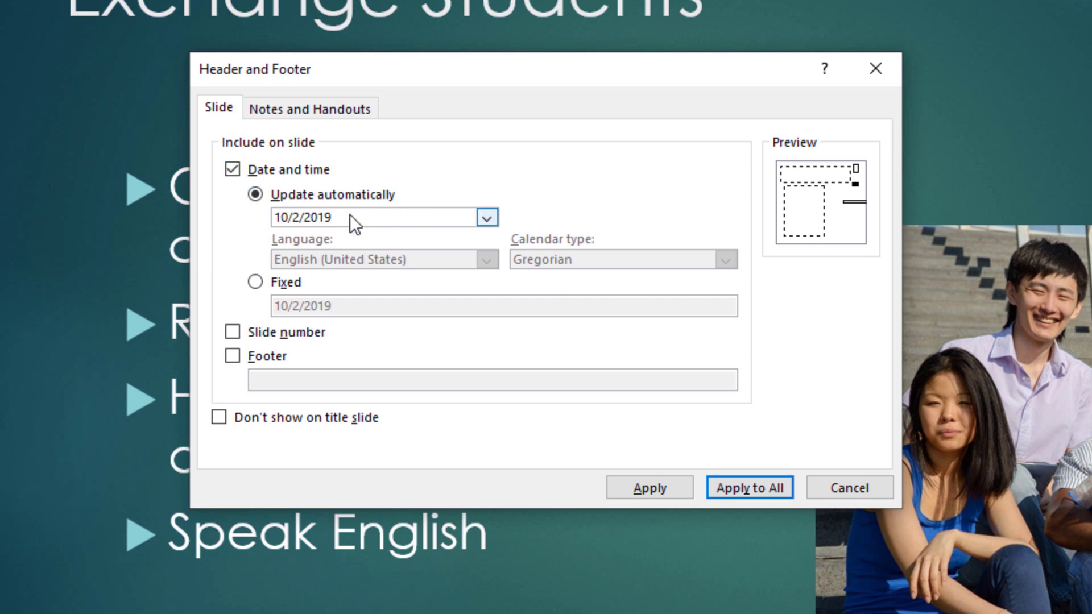
click(256, 282)
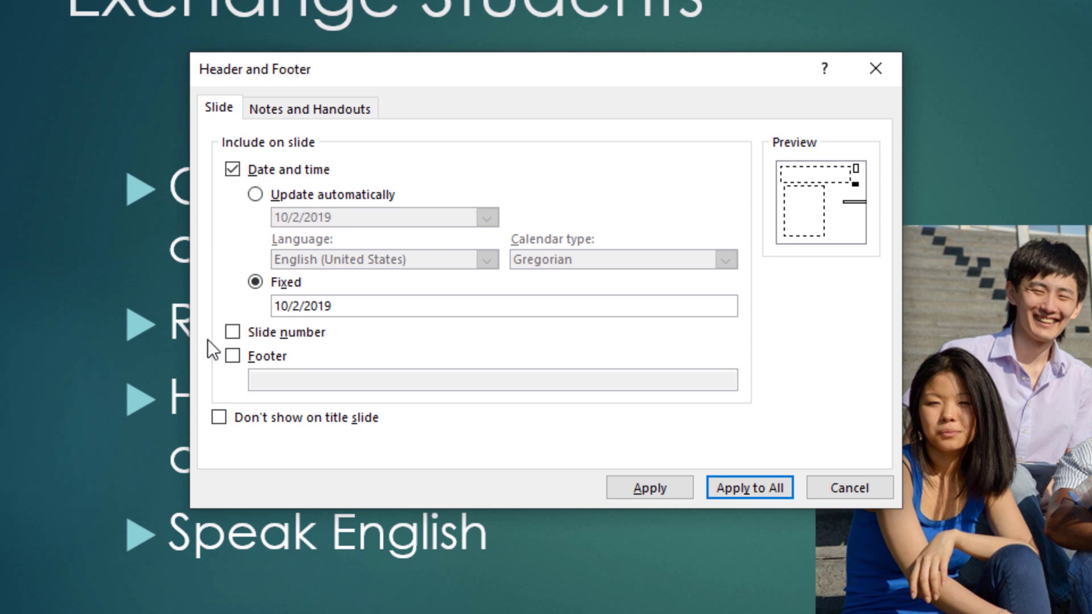
click(233, 332)
click(232, 360)
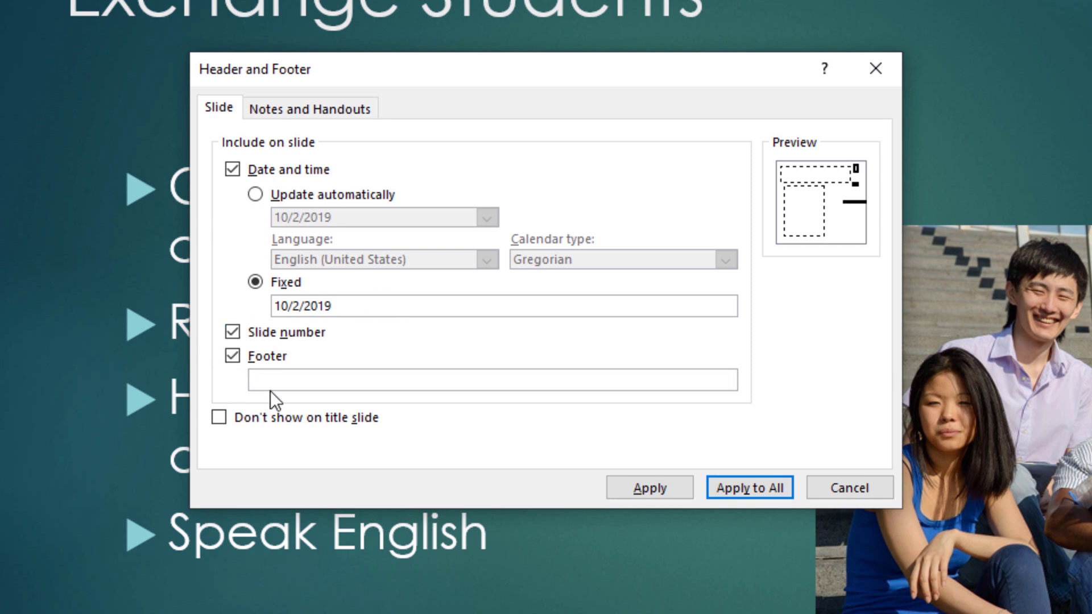
click(331, 376)
text(Brendan)
click(258, 421)
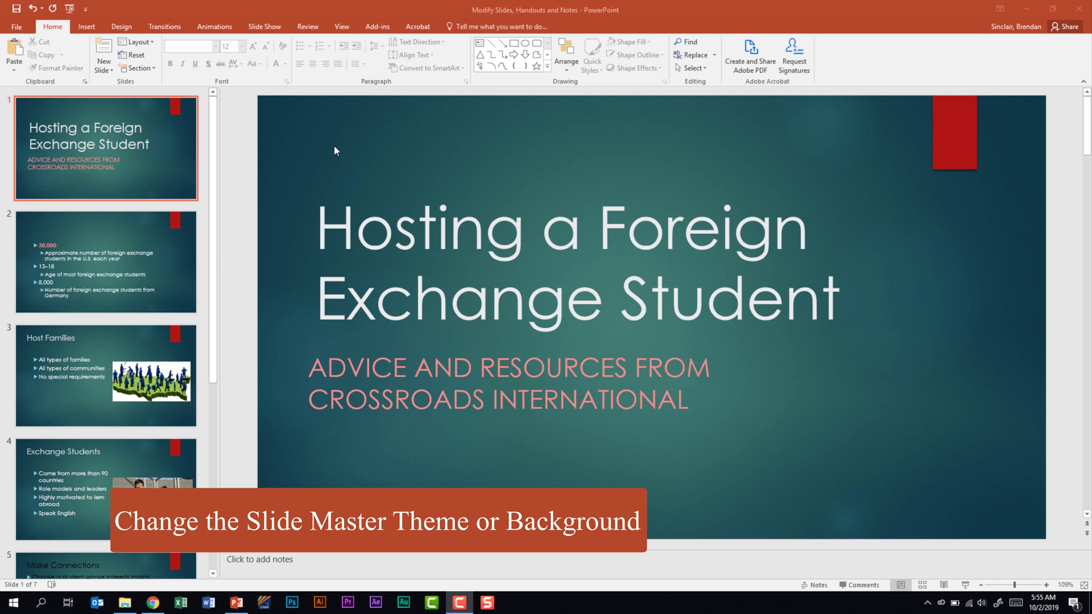
Step: Switch to Slide Master view and select the top Ion parent master slide
click(341, 26)
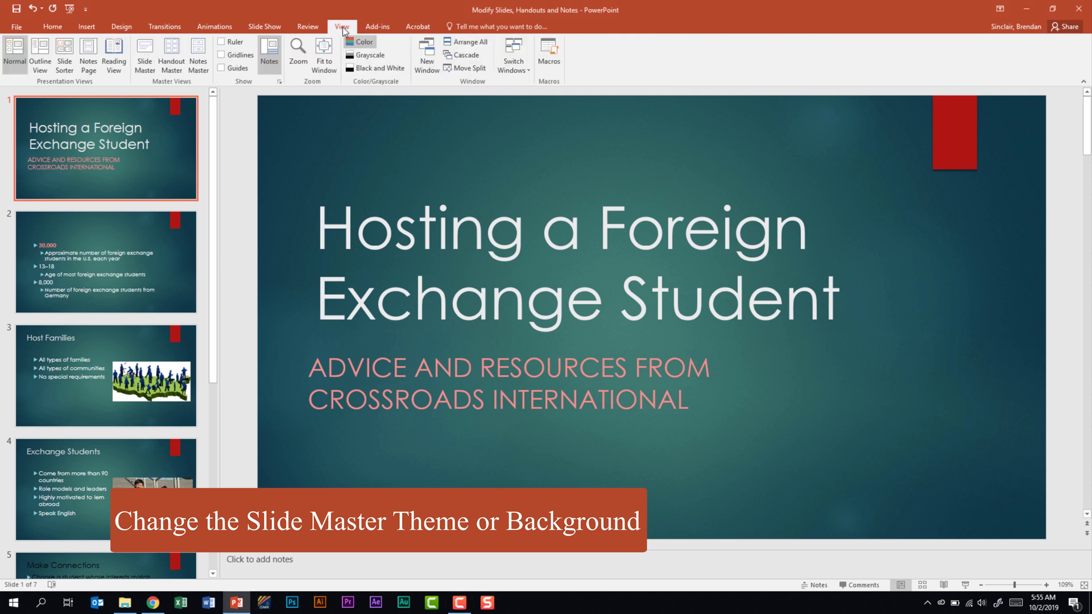
click(146, 66)
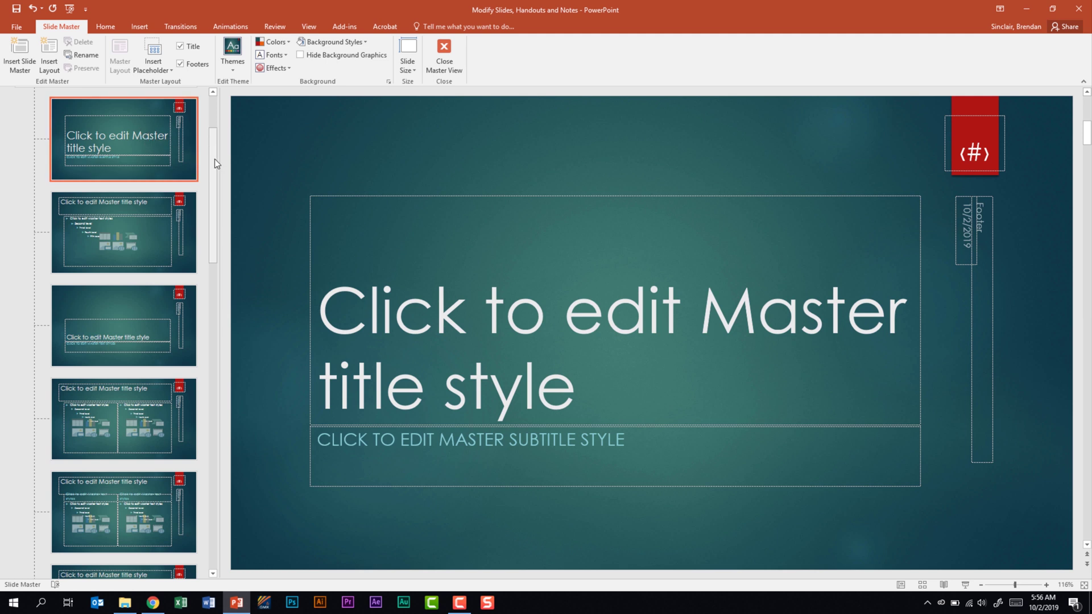
drag(213, 159, 217, 122)
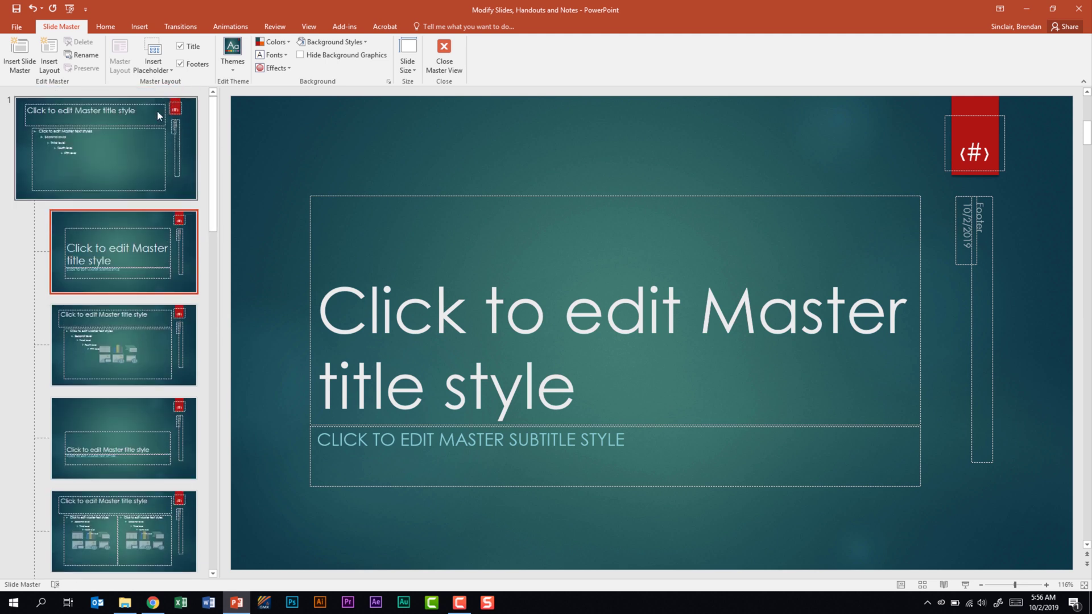
click(105, 143)
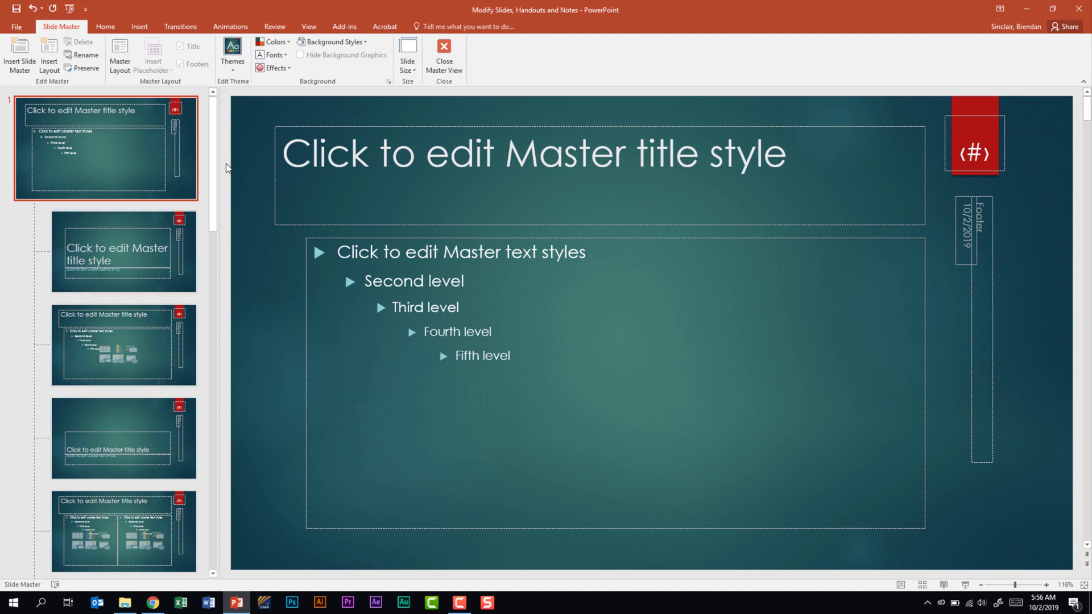
drag(214, 186, 244, 120)
Step: Apply the Ion Boardroom theme to the master and review its purple background settings
click(234, 65)
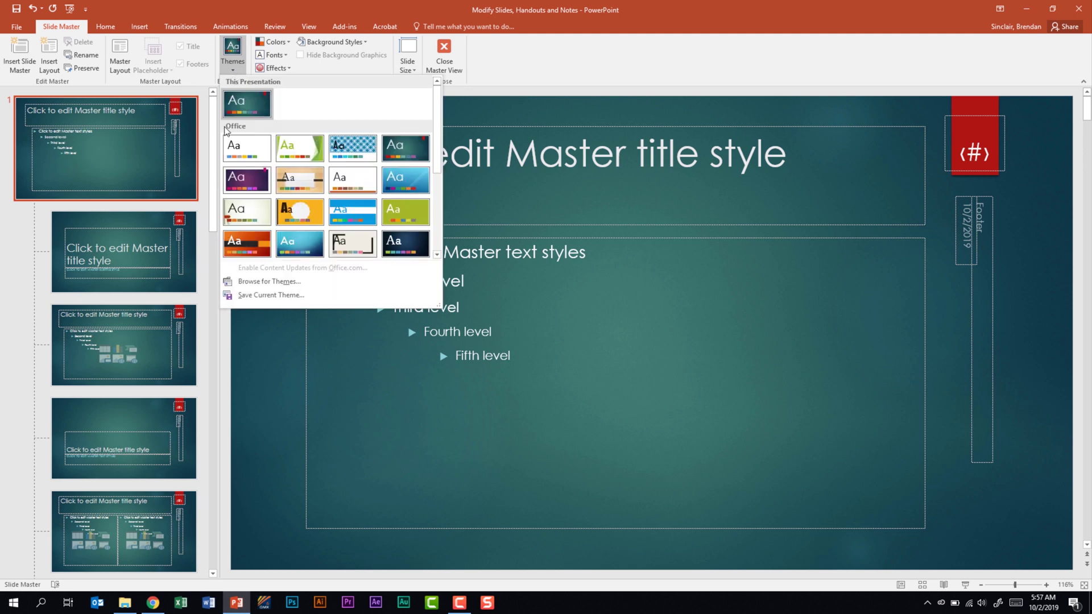
click(244, 189)
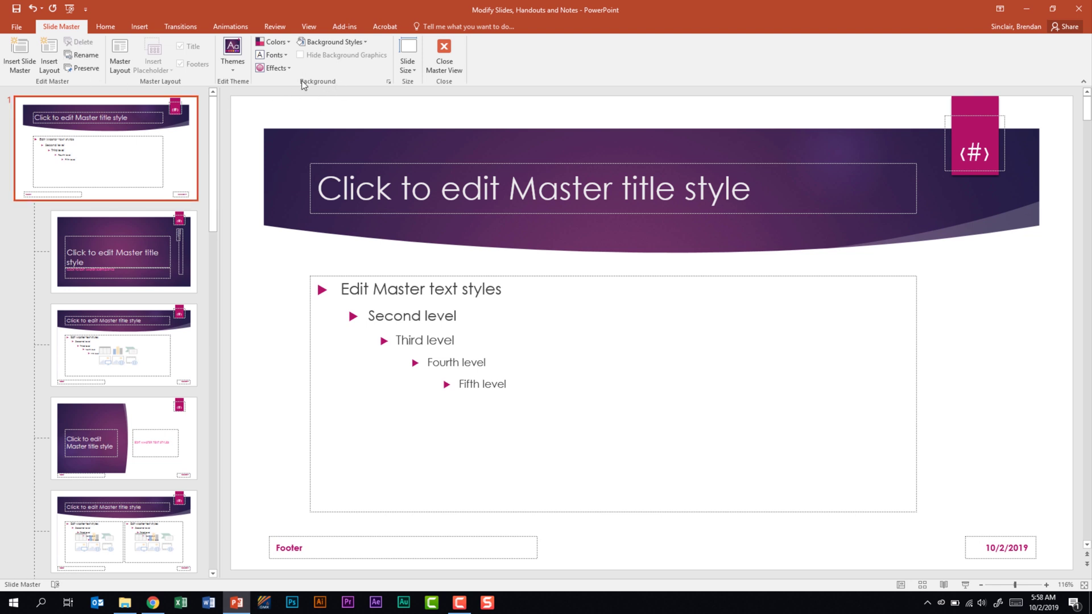
click(367, 46)
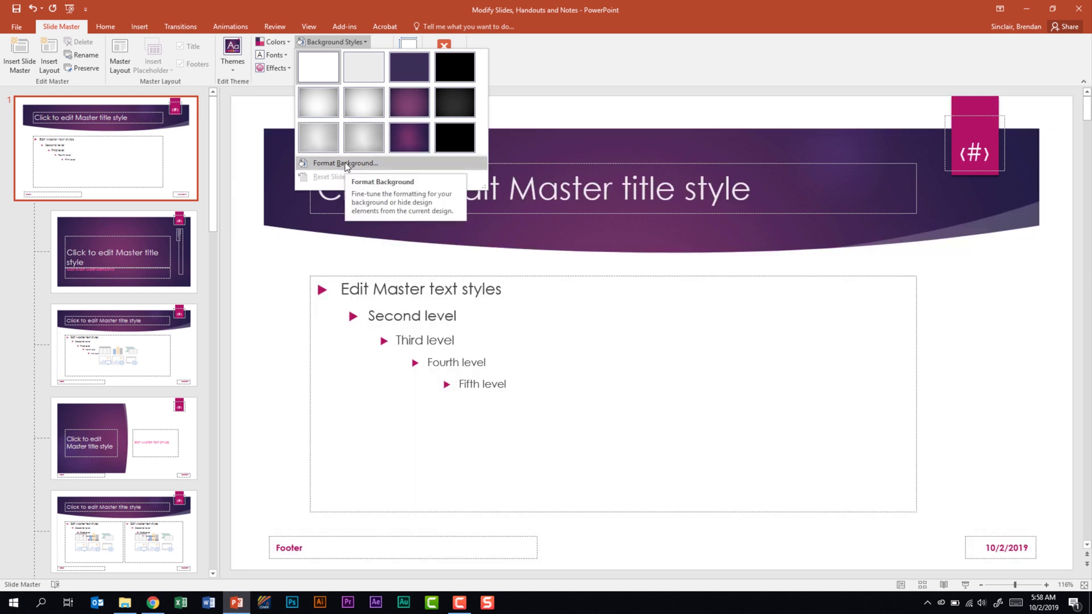
click(344, 163)
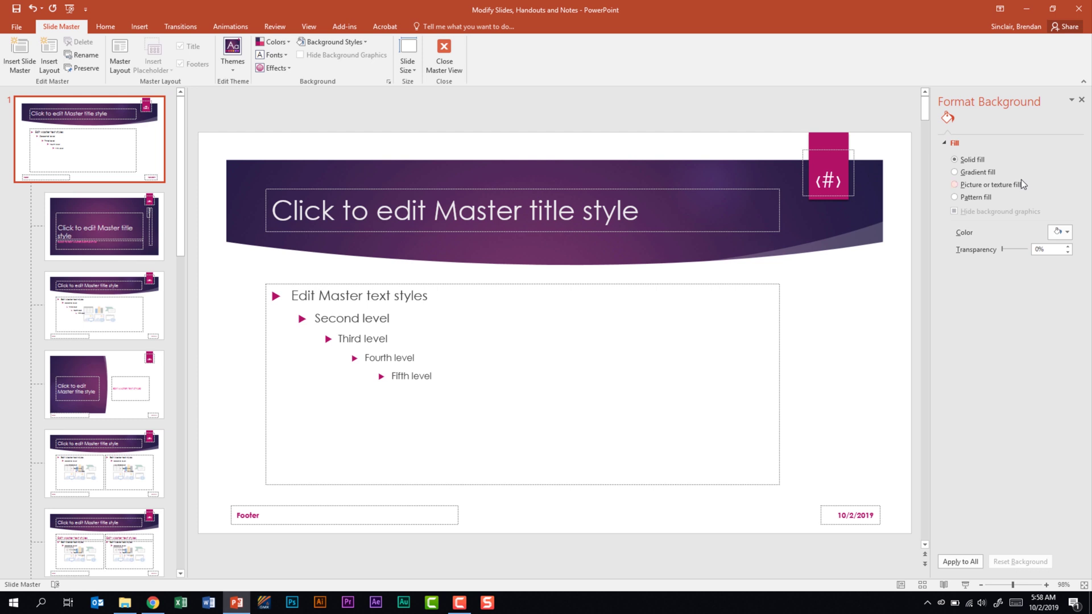
click(1082, 101)
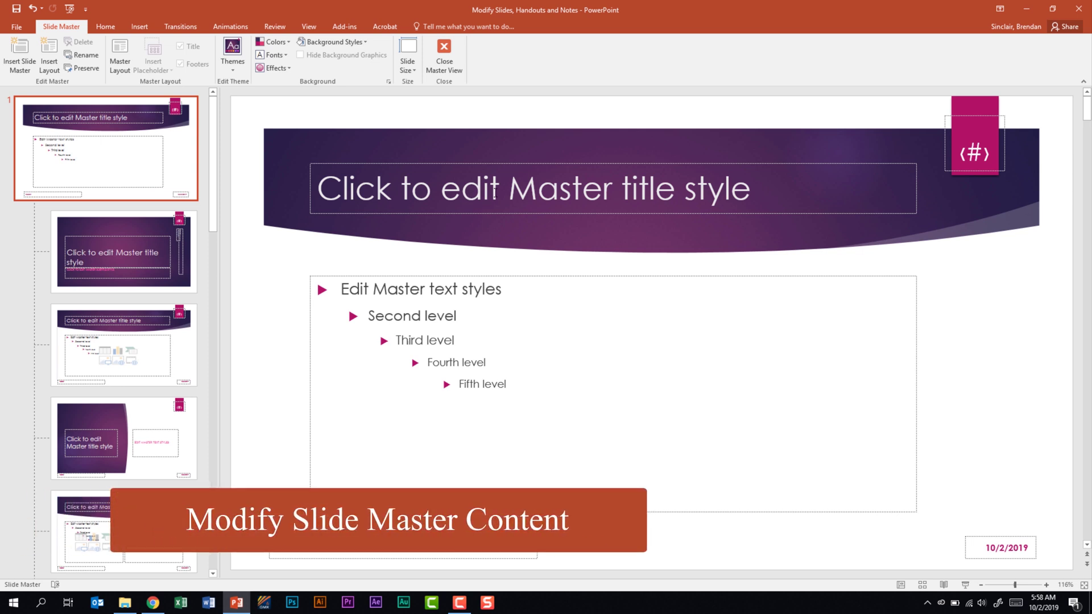
Step: Format the master title as bold, centred, red Arial Black at 24 pt
triple_click(455, 190)
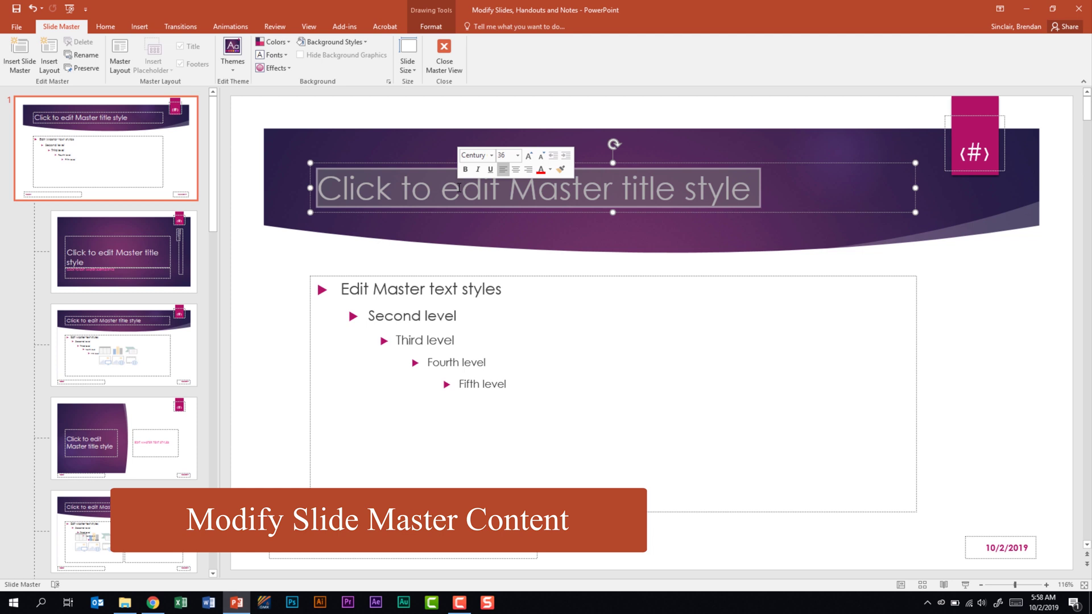
click(105, 26)
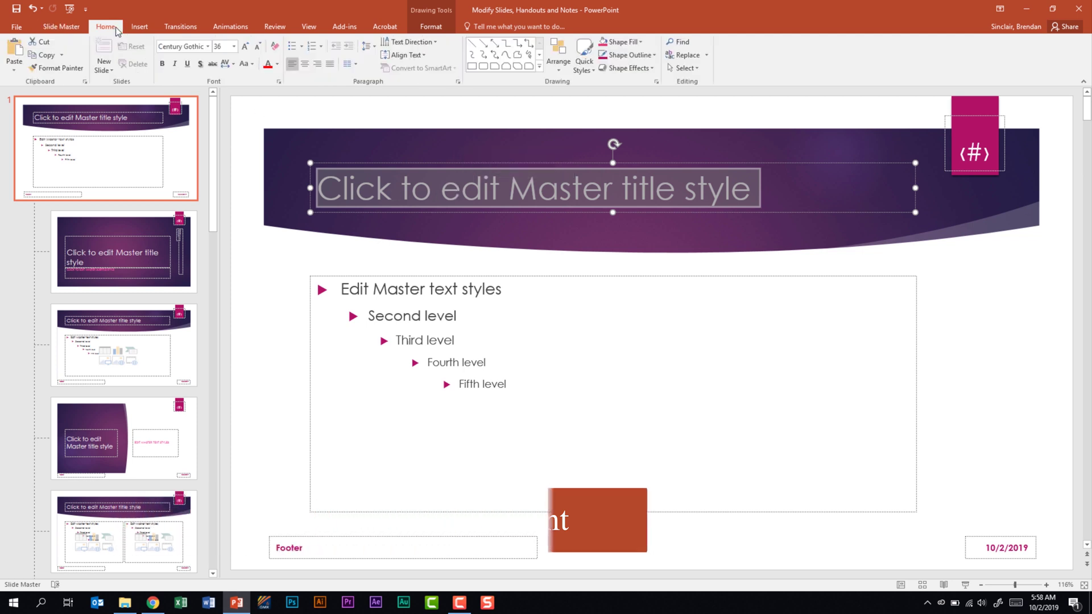
click(208, 46)
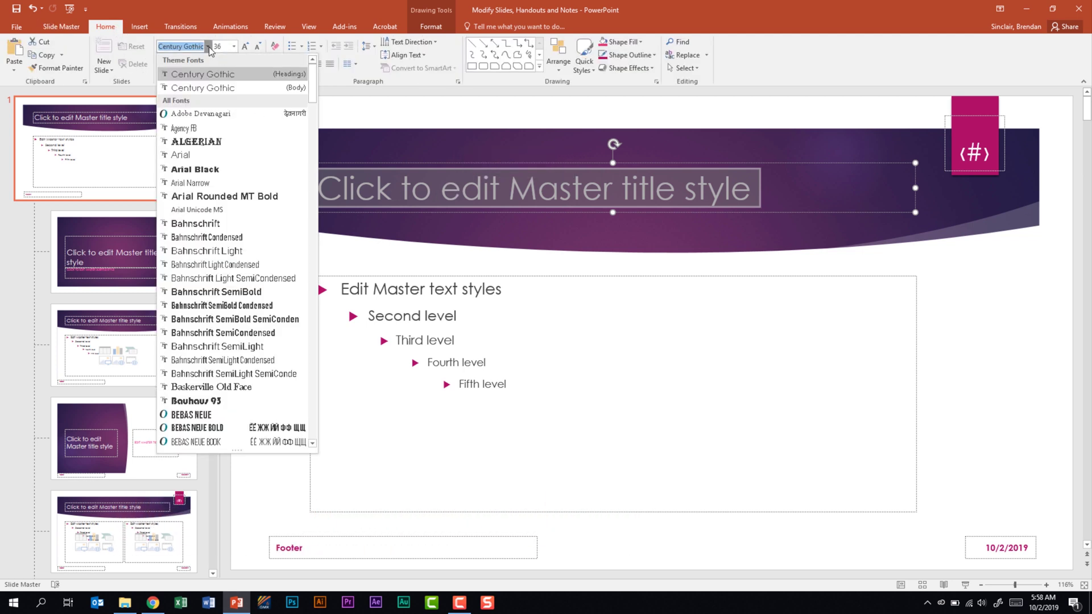
click(210, 171)
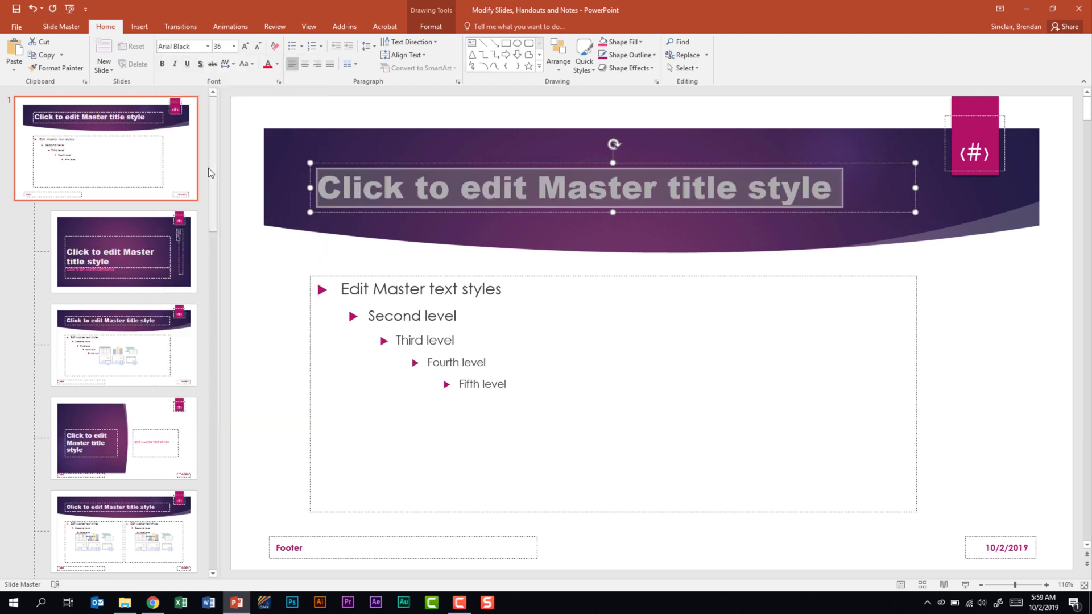
click(269, 65)
click(256, 47)
click(256, 47)
click(256, 46)
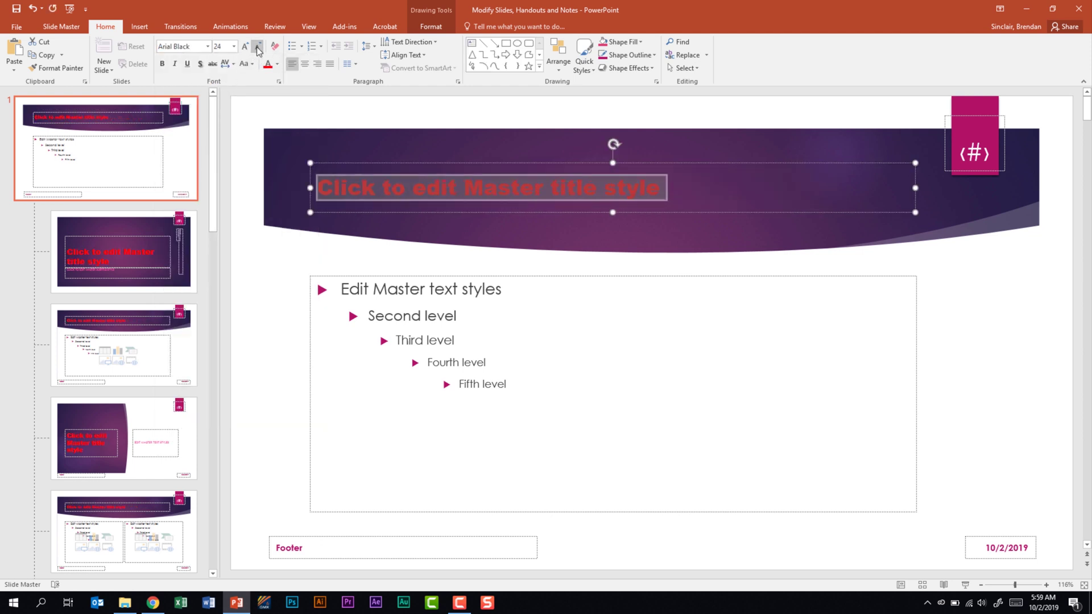
click(162, 64)
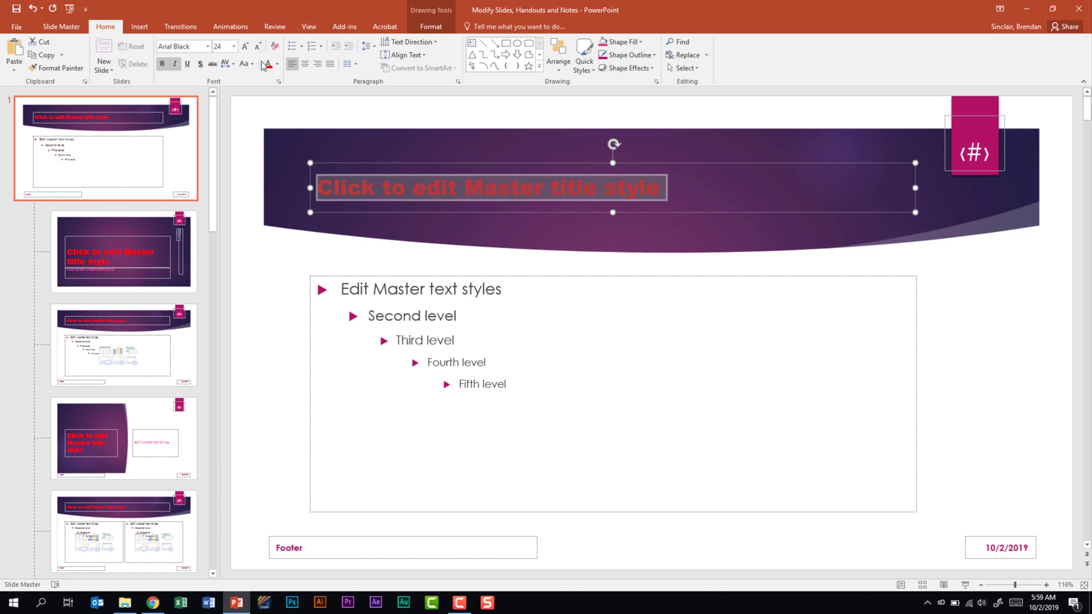
click(305, 65)
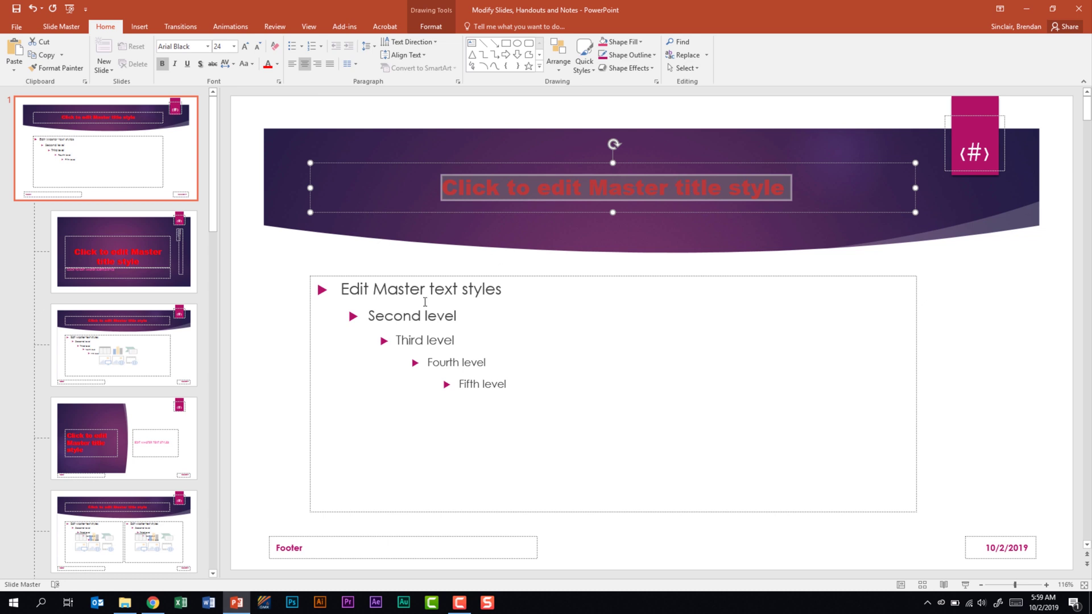
Step: Select the five master body text levels in the content placeholder
click(535, 386)
drag(507, 385, 340, 286)
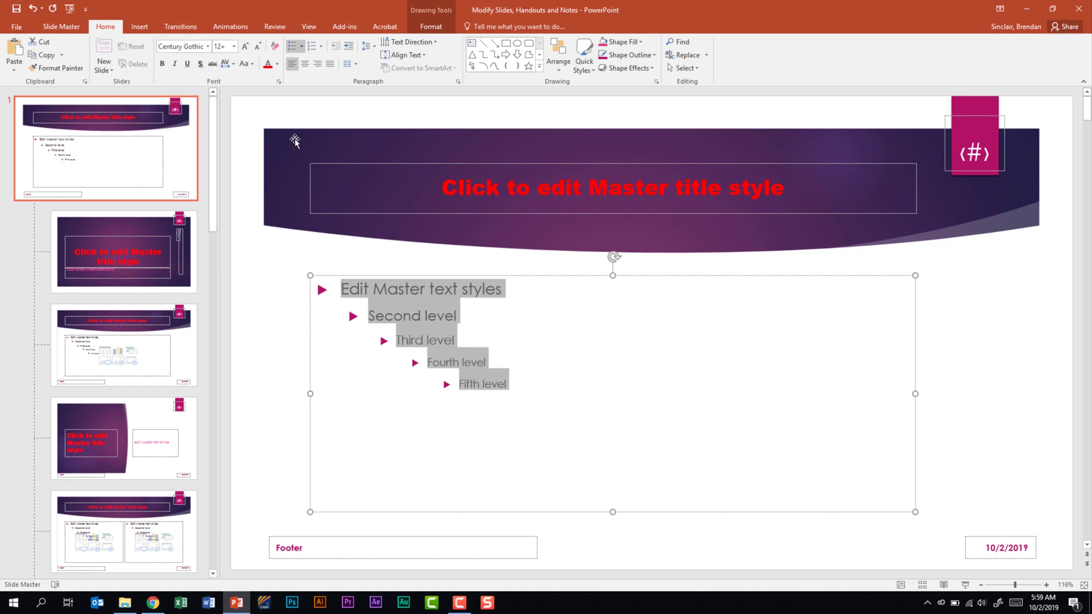
click(432, 337)
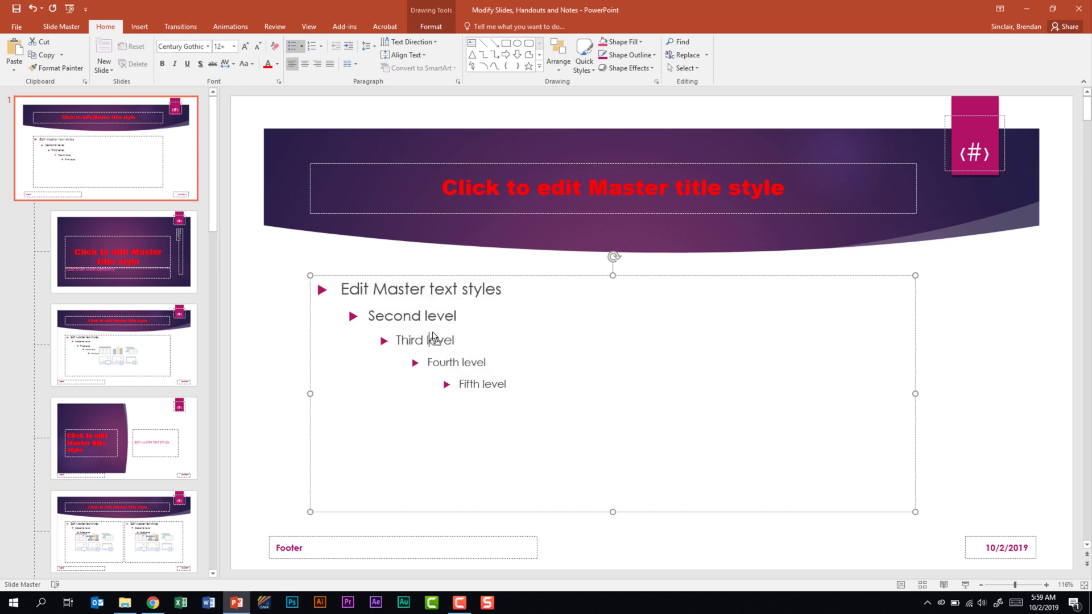